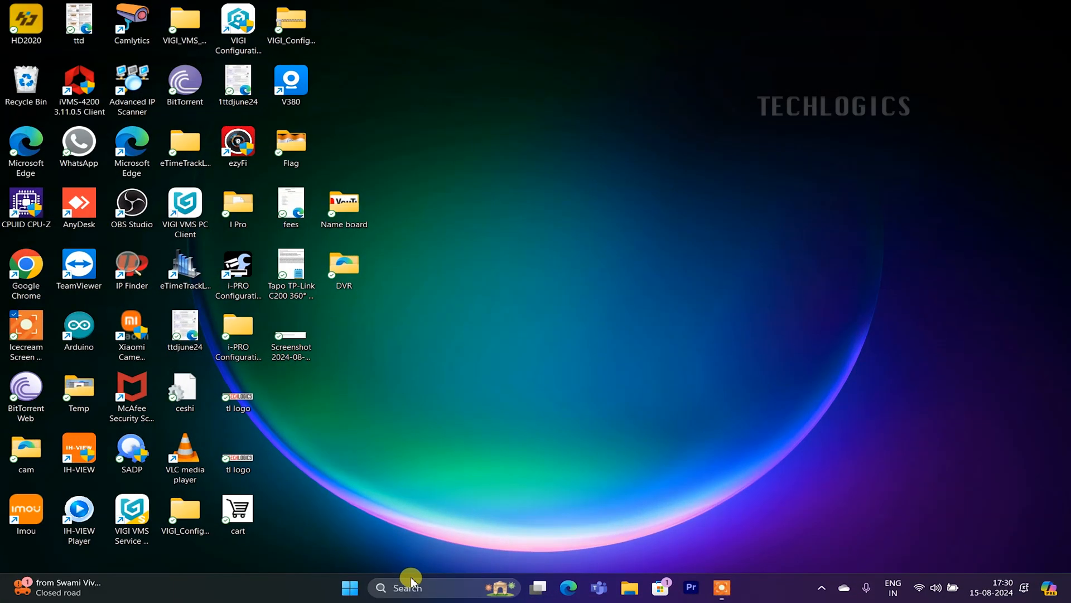
- Search Windows for 'ezviz' and open the EZVIZ app page in the browser
{"action": "left_click", "coordinate": [412, 581]}
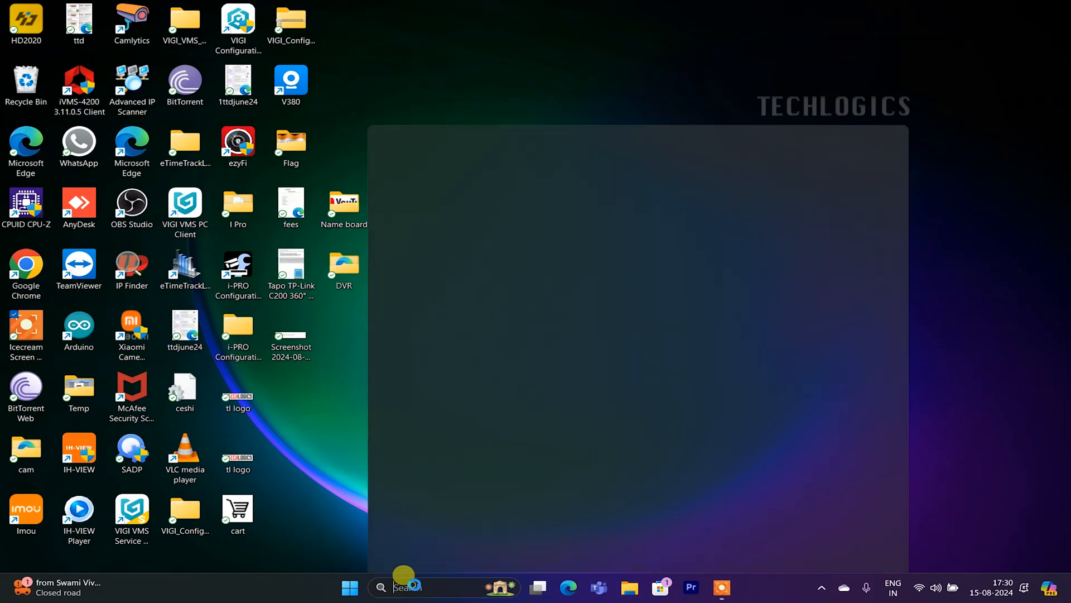
{"action": "type", "text": "ezyFi"}
{"action": "type", "text": "viz"}
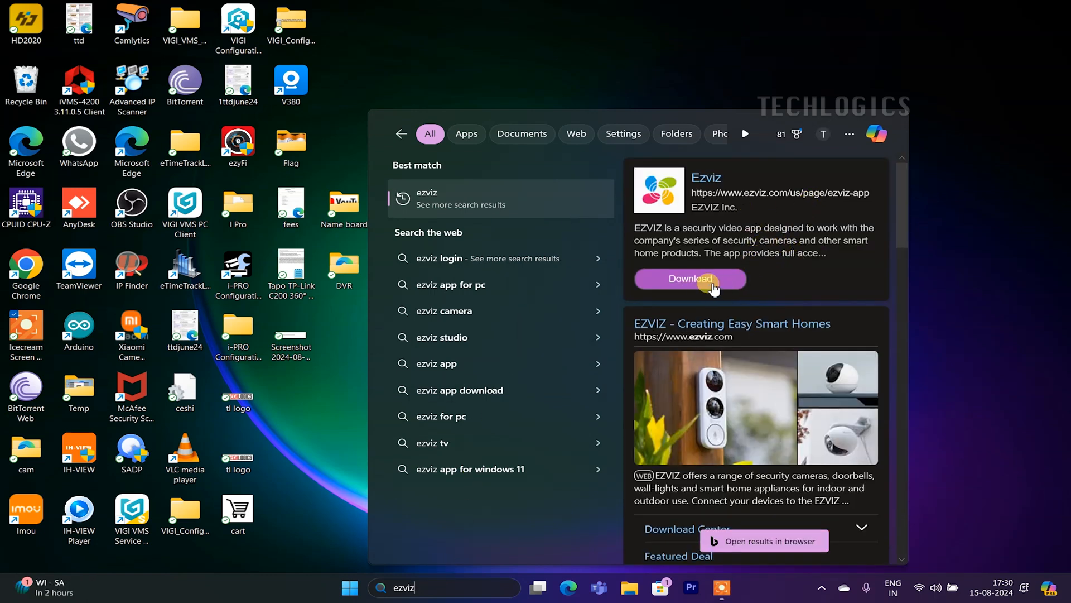
{"action": "left_click", "coordinate": [717, 277]}
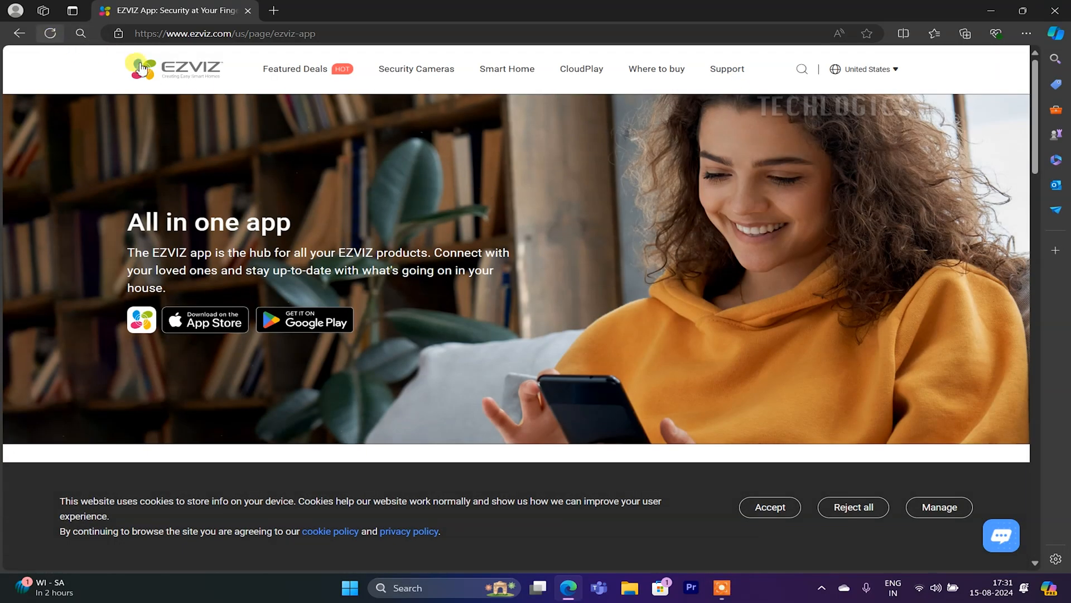
- Go to the EZVIZ Download Center through Support > Download
{"action": "mouse_move", "coordinate": [721, 67]}
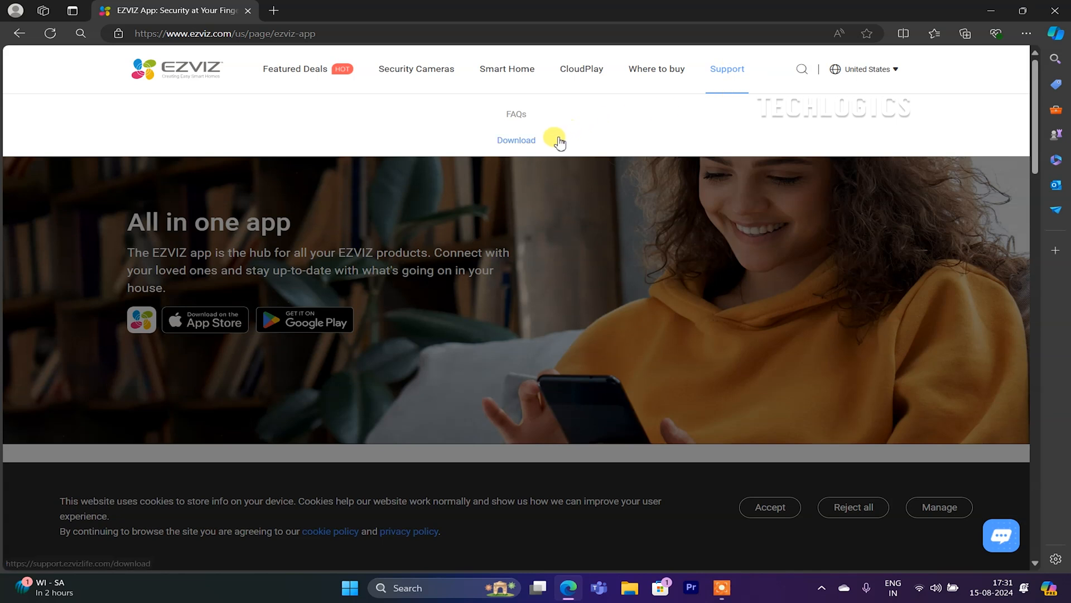
{"action": "left_click", "coordinate": [520, 139]}
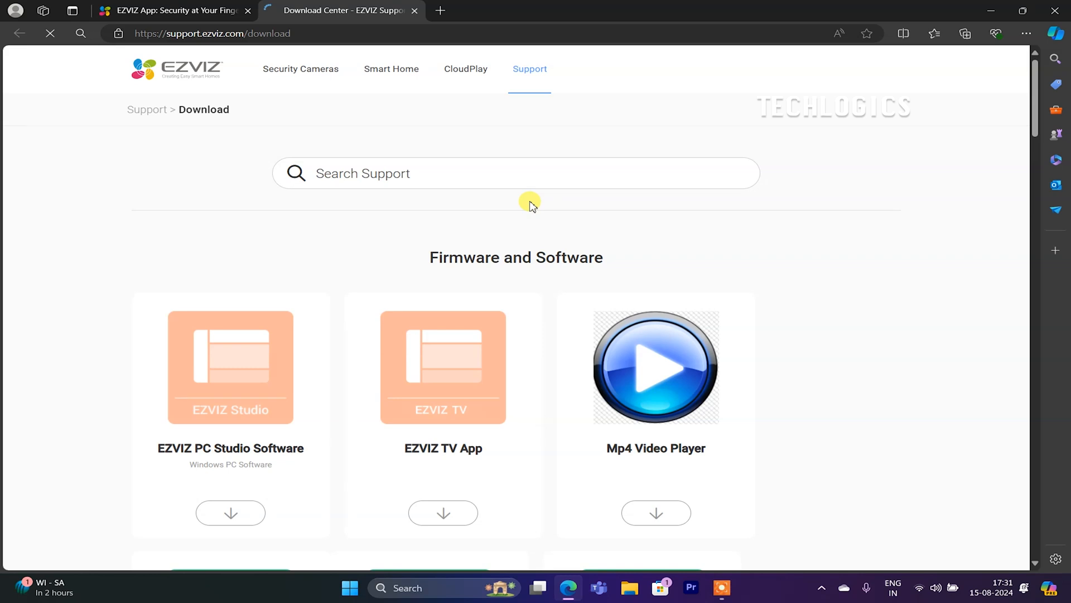
{"action": "scroll", "coordinate": [530, 203], "scroll_direction": "down", "scroll_amount": 4}
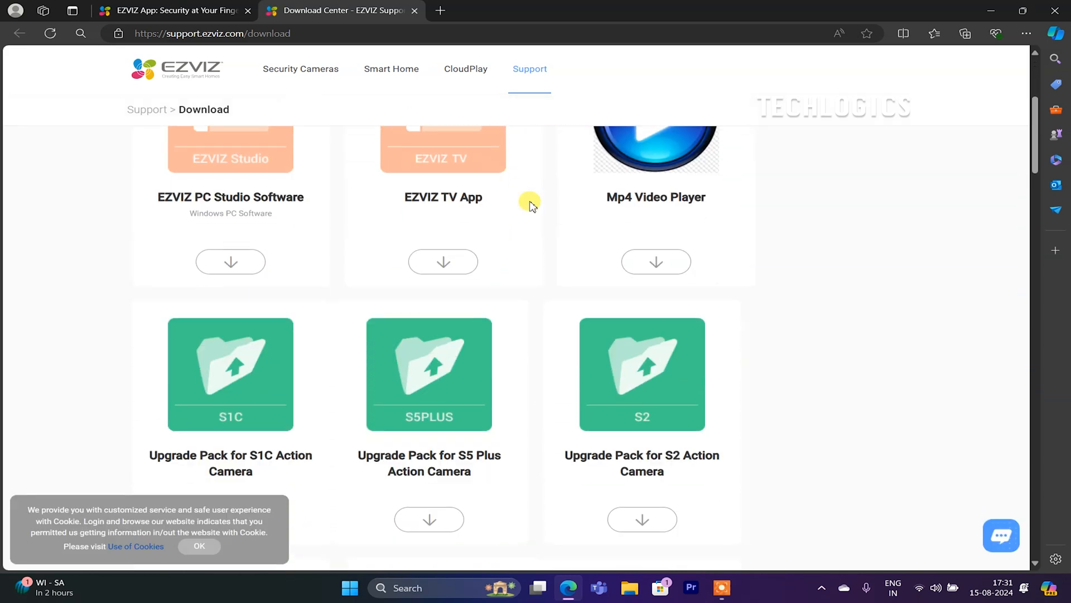
{"action": "scroll", "coordinate": [530, 204], "scroll_direction": "up", "scroll_amount": 2}
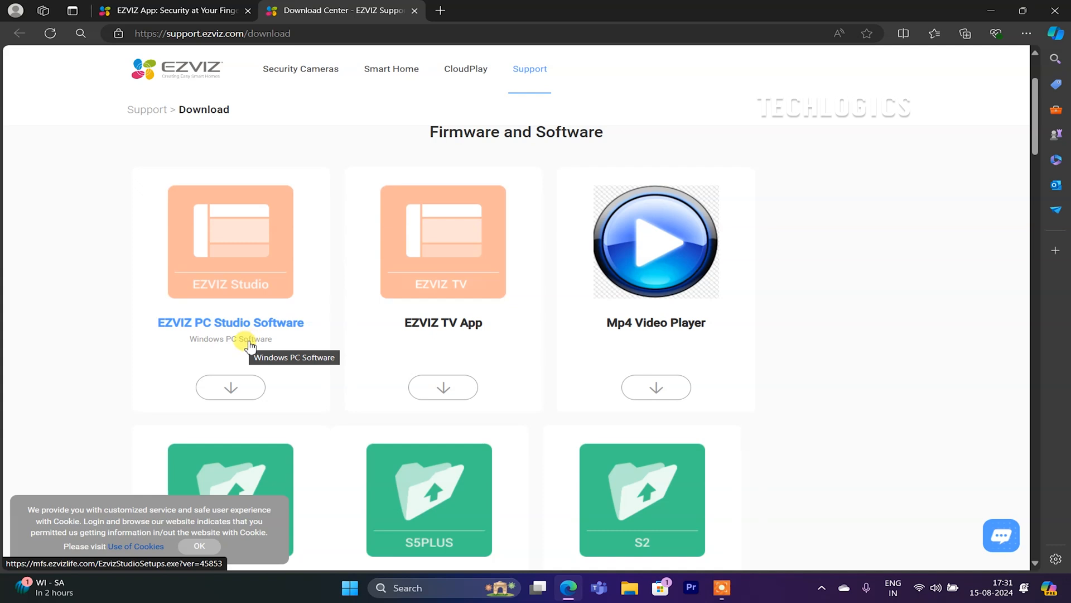
- Dismiss the cookie banner, download EZVIZ PC Studio Software, and run EzvizStudioSetups.exe
{"action": "left_click", "coordinate": [199, 545]}
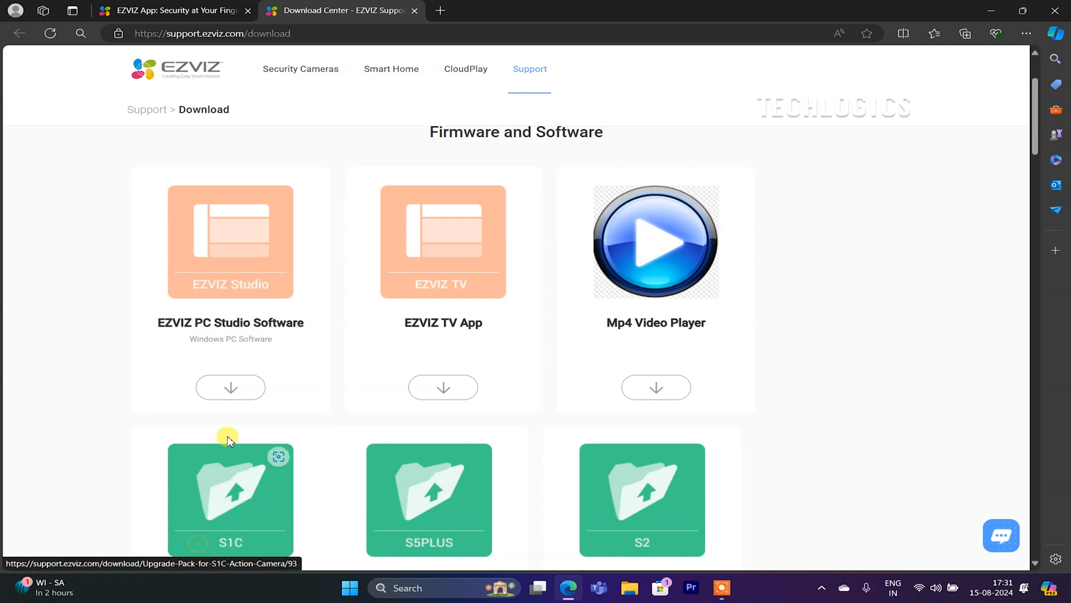
{"action": "left_click", "coordinate": [237, 332]}
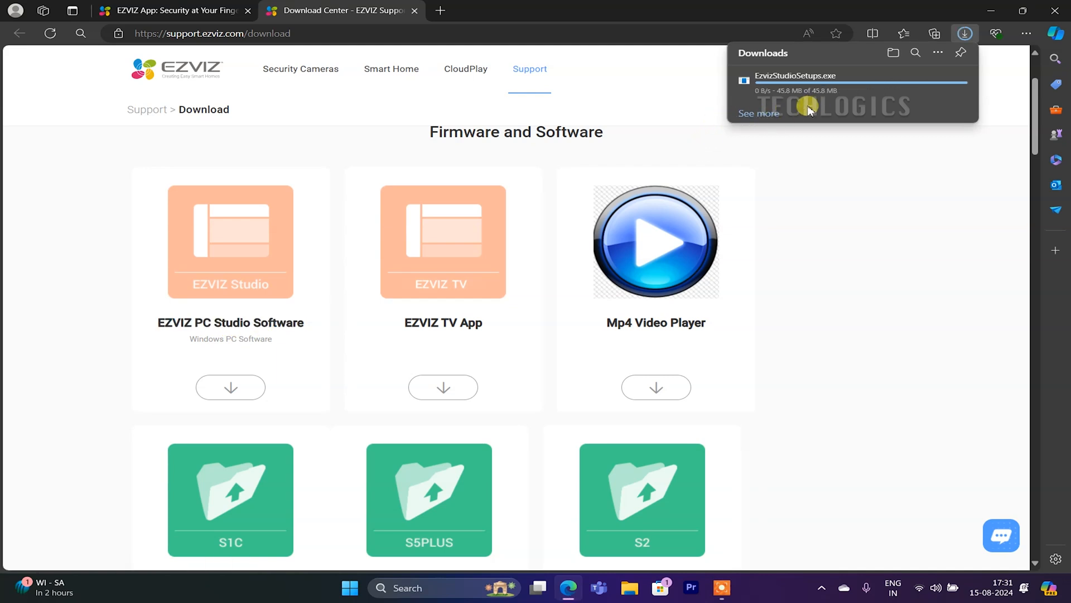
{"action": "left_click", "coordinate": [816, 81]}
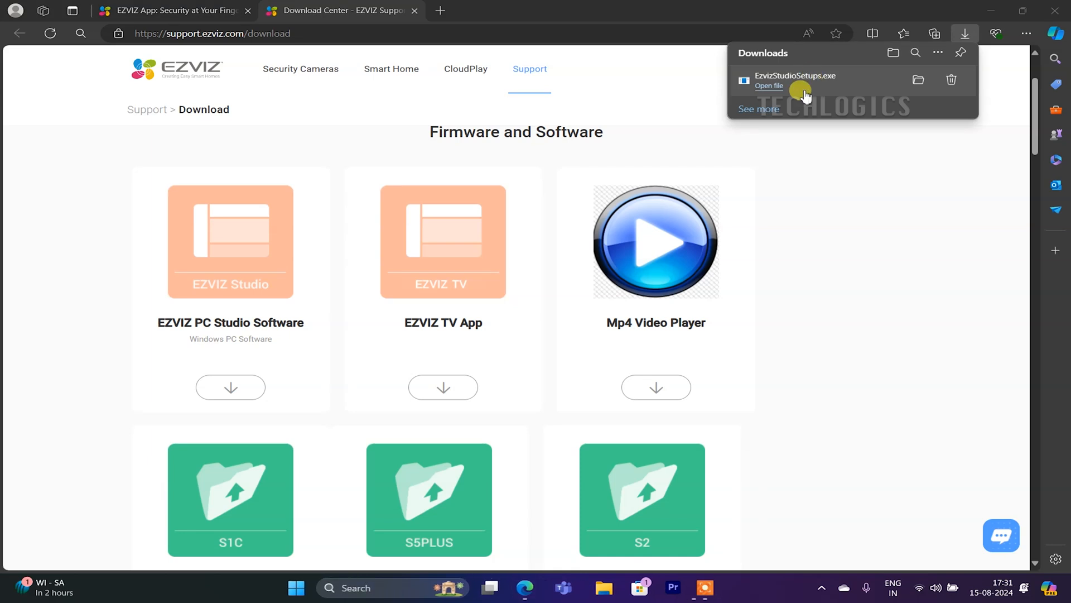
- Install Ezviz Studio to the default folder with a desktop icon, then finish and launch it
{"action": "left_click", "coordinate": [991, 10]}
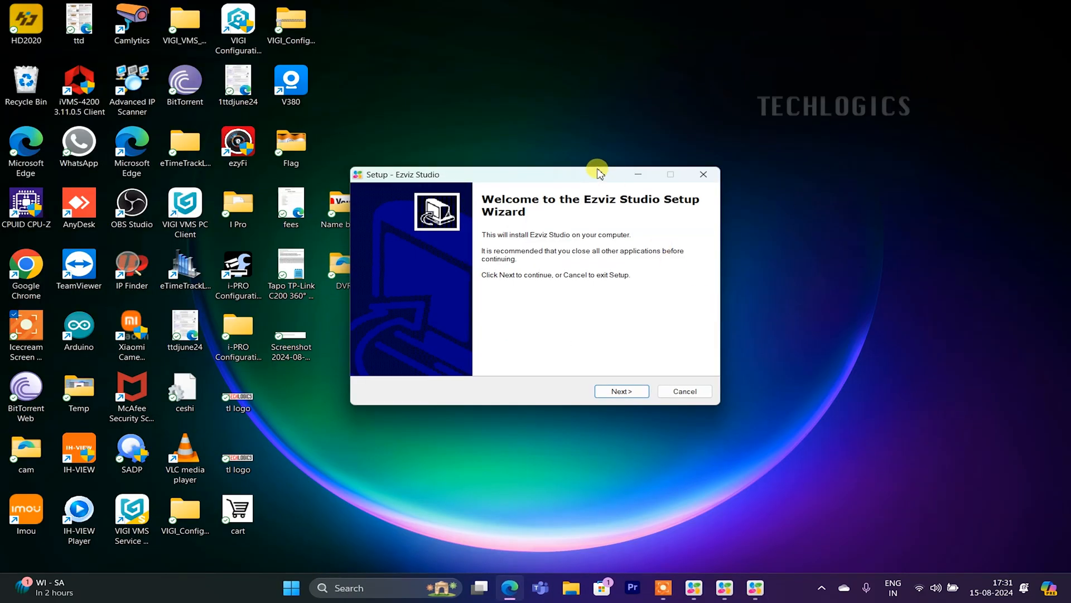
{"action": "left_click", "coordinate": [620, 395]}
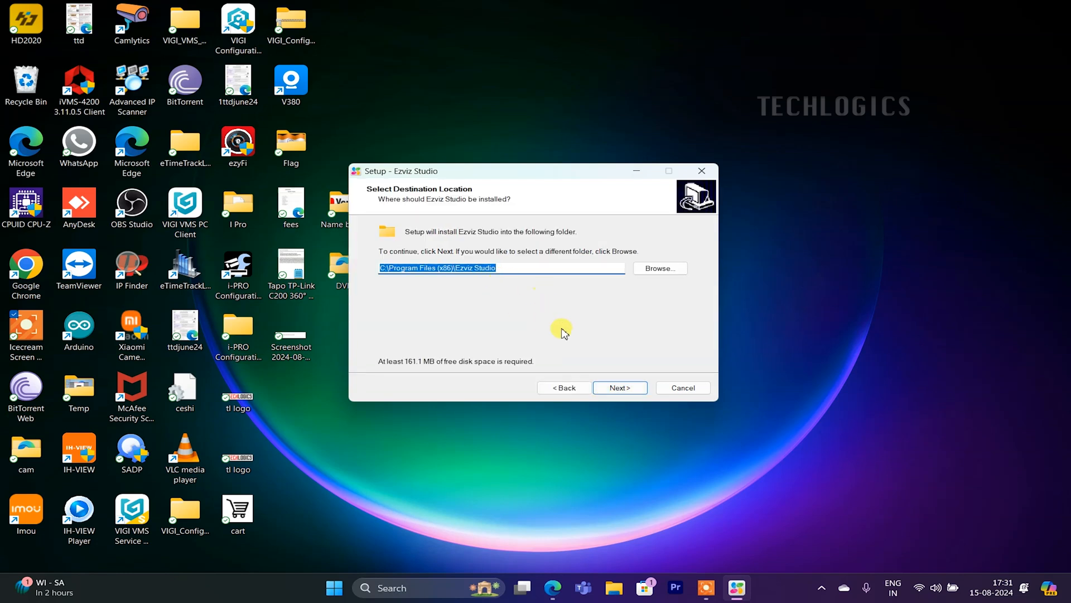
{"action": "left_click", "coordinate": [632, 390]}
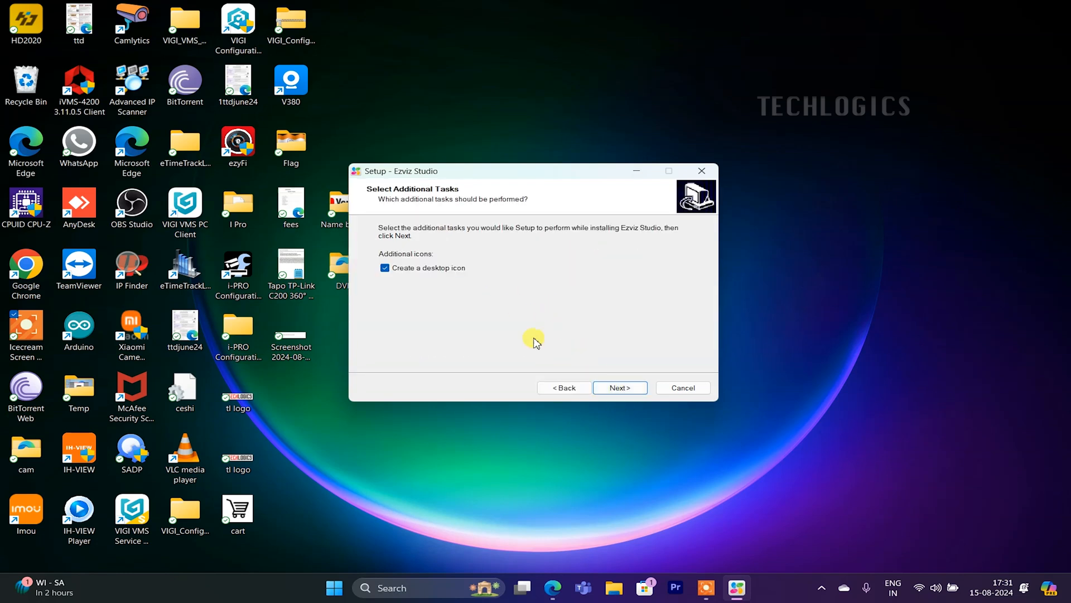
{"action": "left_click", "coordinate": [633, 391]}
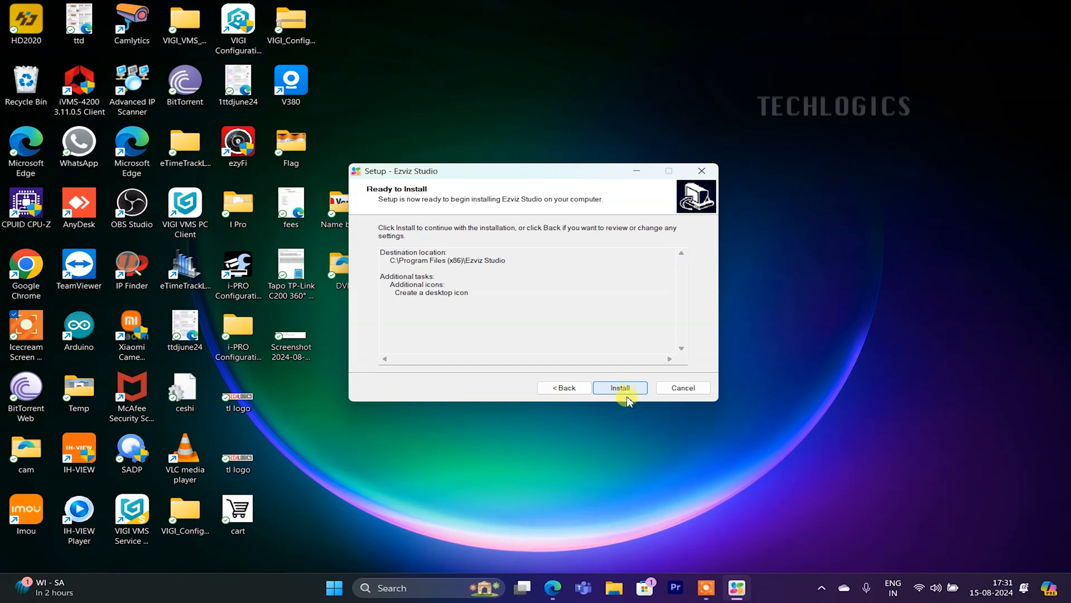
{"action": "left_click", "coordinate": [621, 388]}
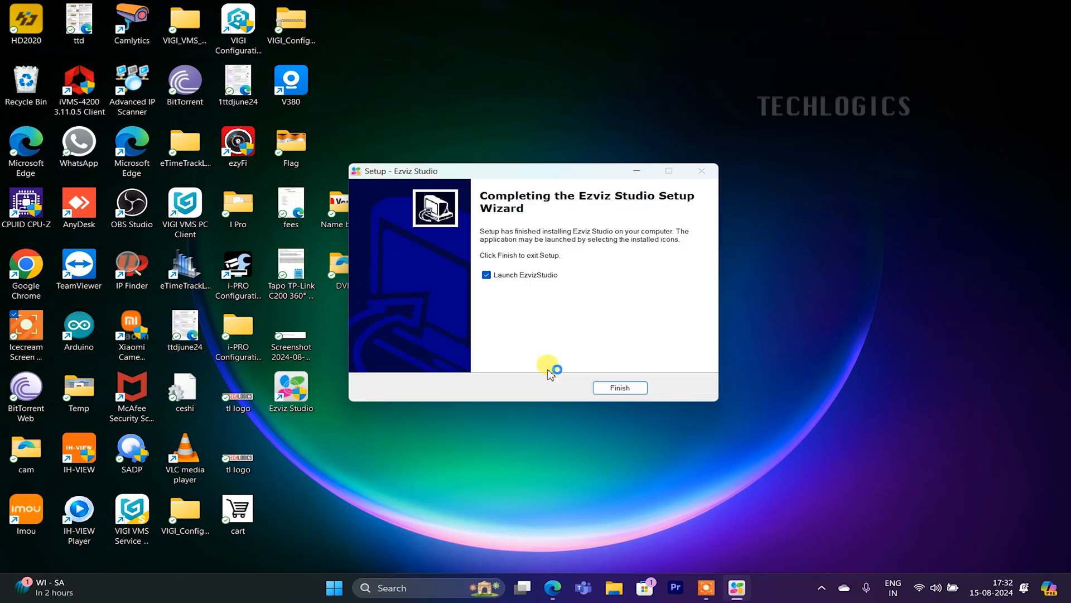
{"action": "left_click", "coordinate": [618, 387]}
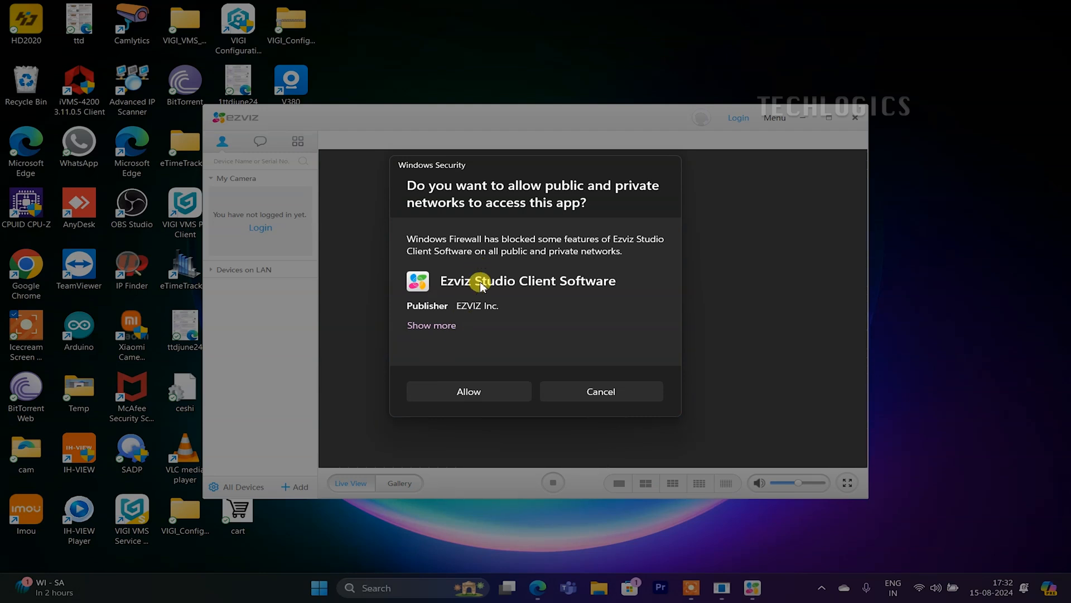
- Allow Ezviz Studio through the firewall, maximize its window, and briefly expand Devices on LAN
{"action": "left_click", "coordinate": [493, 389]}
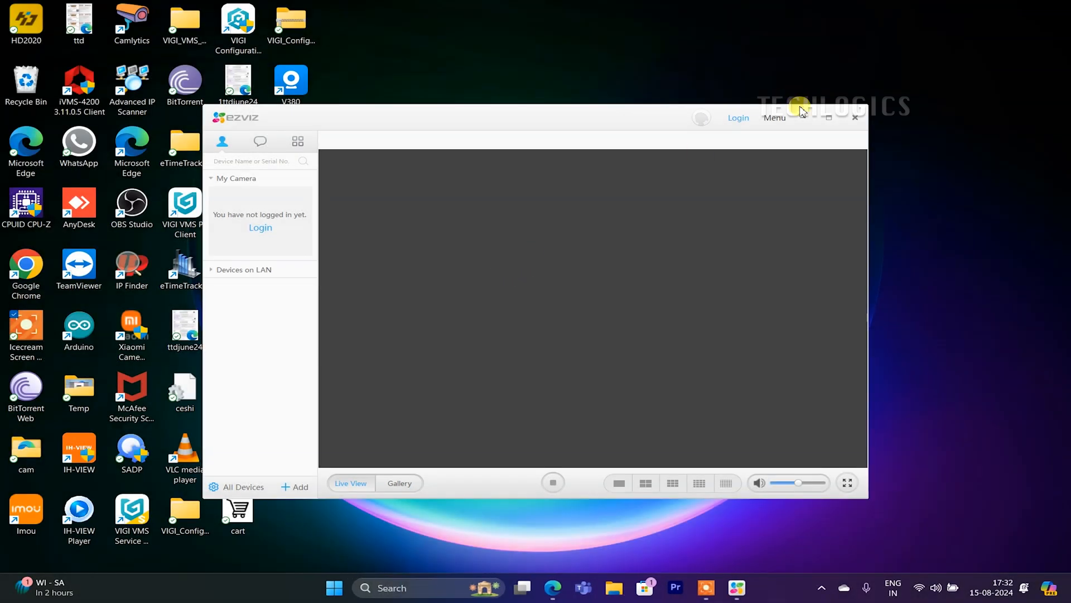
{"action": "left_click", "coordinate": [804, 118]}
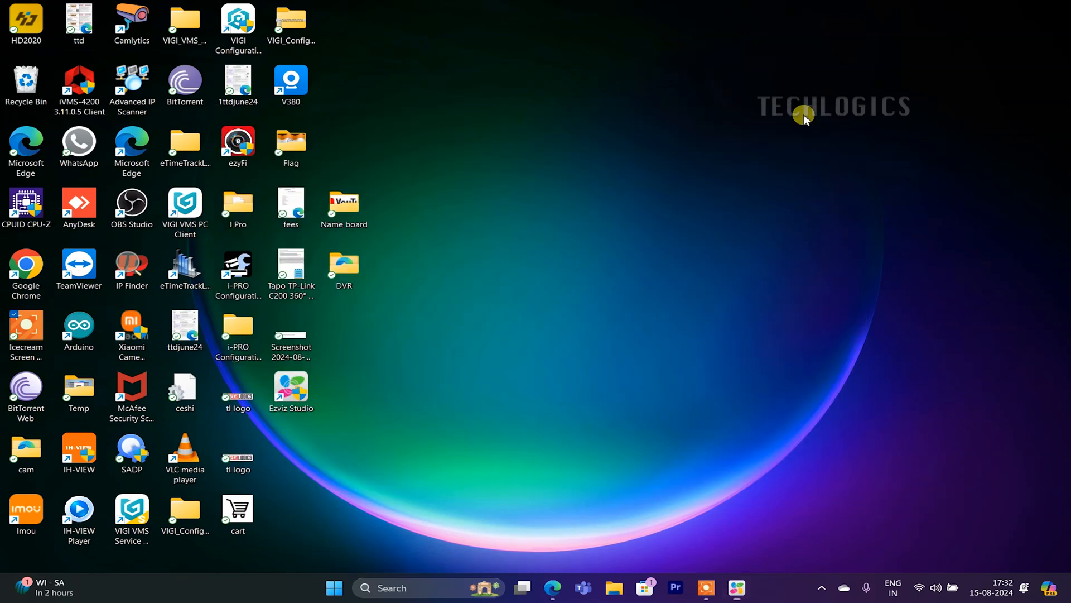
{"action": "left_click", "coordinate": [736, 588]}
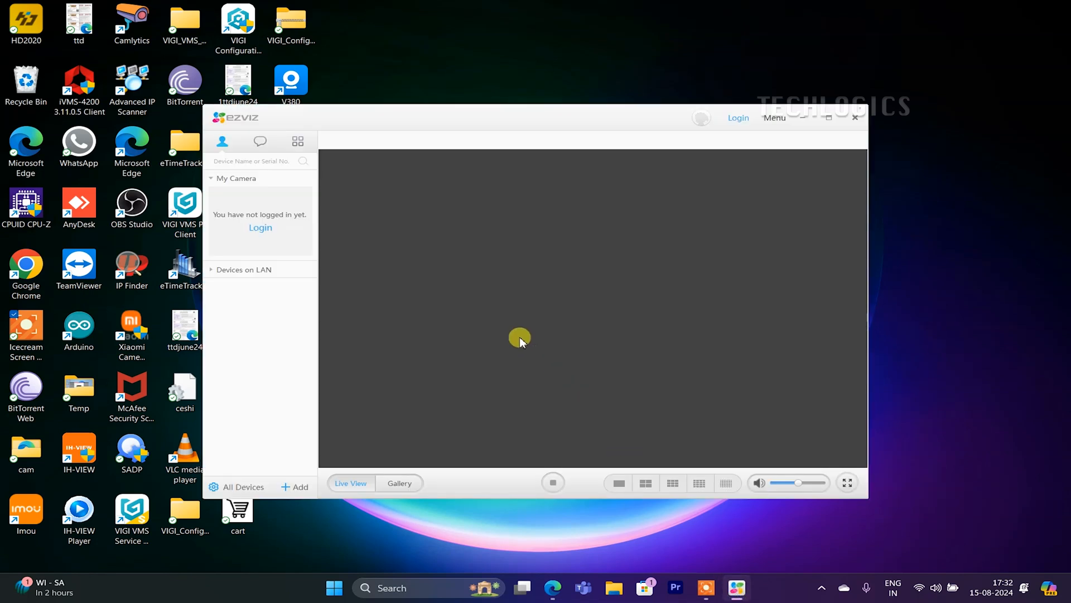
{"action": "left_click", "coordinate": [830, 119]}
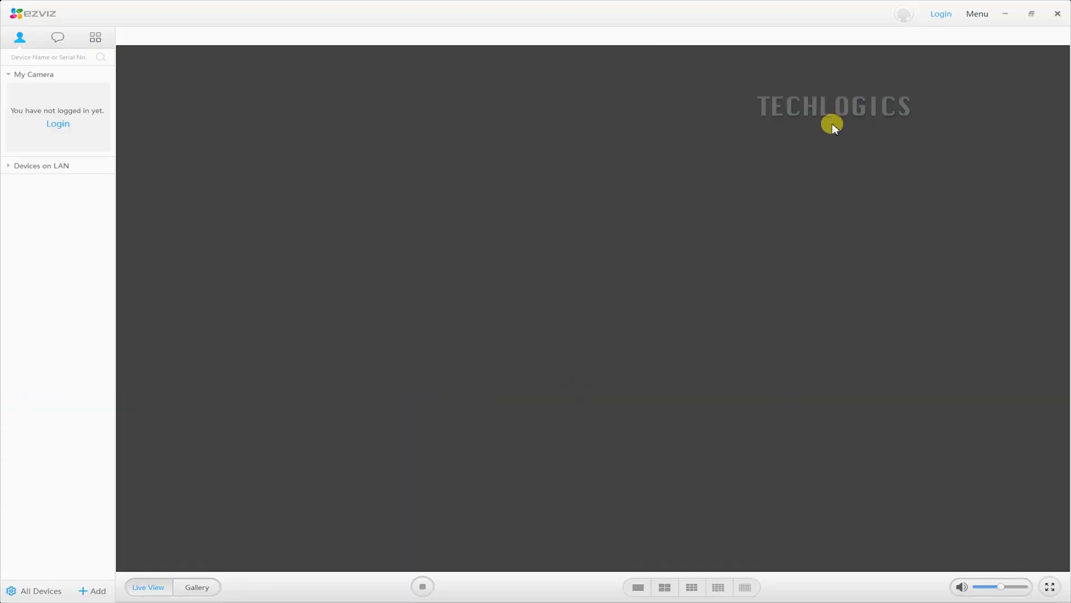
{"action": "left_click", "coordinate": [8, 167]}
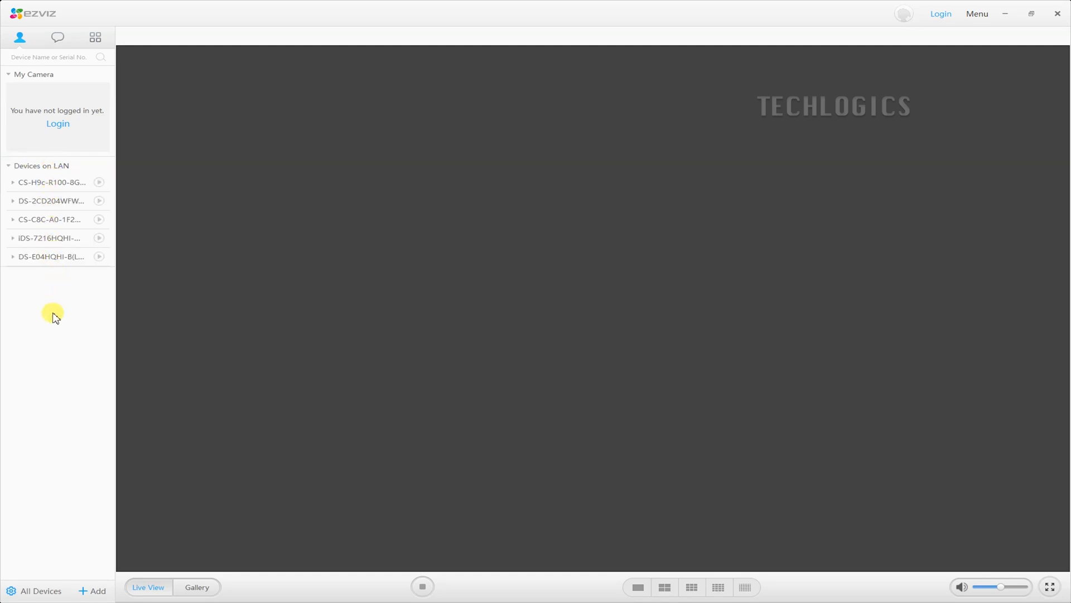
{"action": "left_click", "coordinate": [9, 167]}
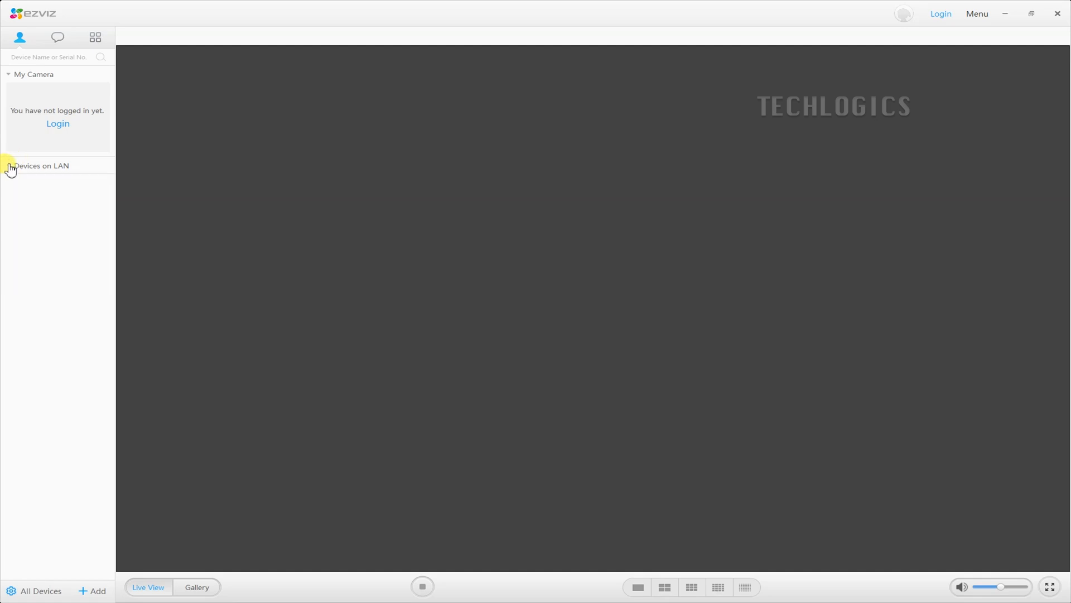
- Log in to the EZVIZ account with region India, entering the account name and password
{"action": "left_click", "coordinate": [56, 124]}
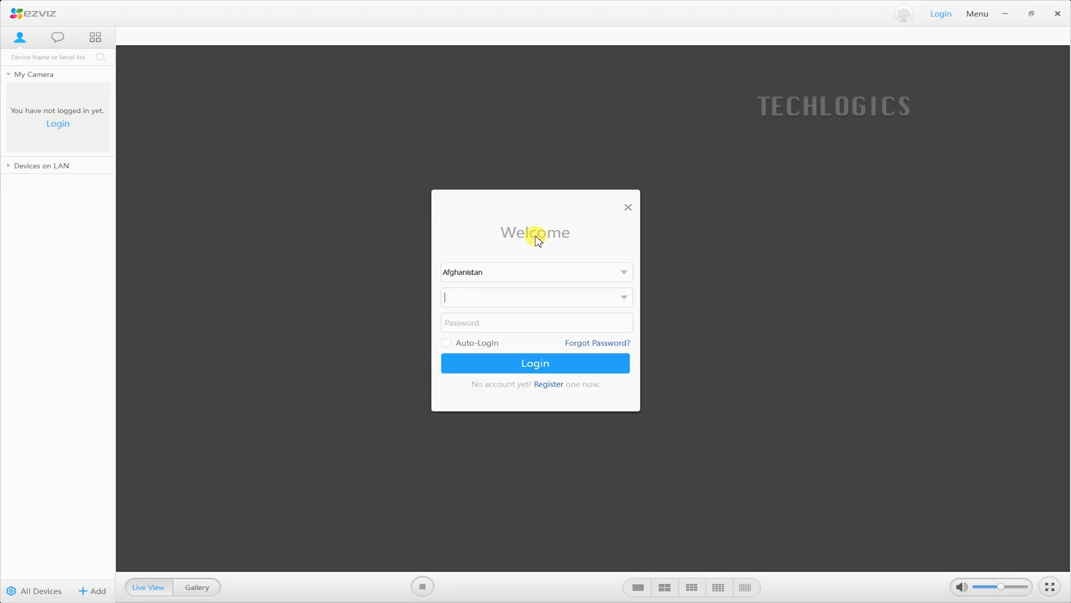
{"action": "left_click", "coordinate": [623, 273]}
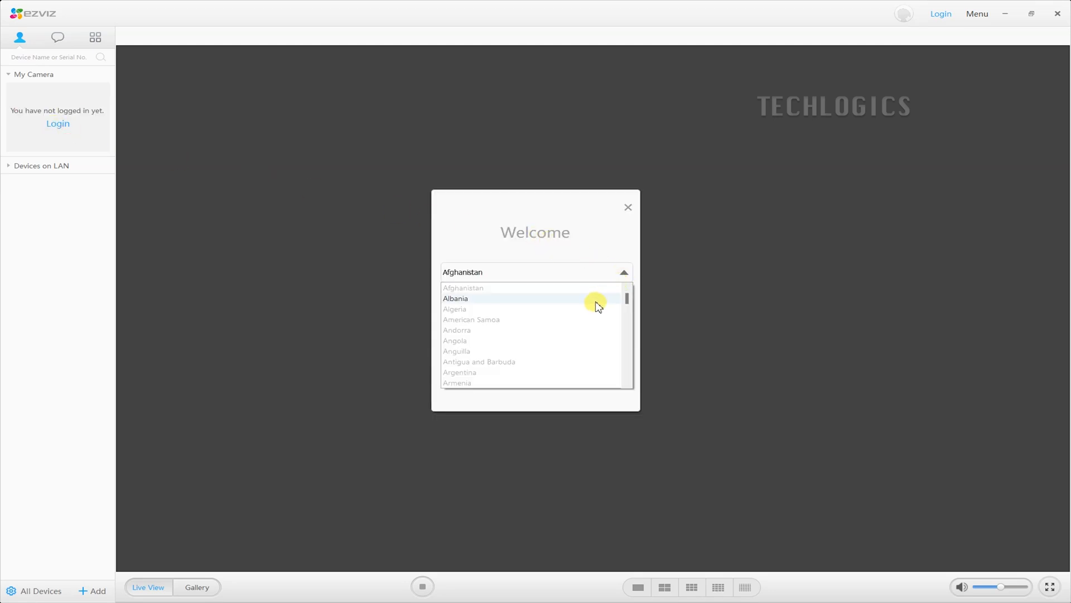
{"action": "type", "text": "in"}
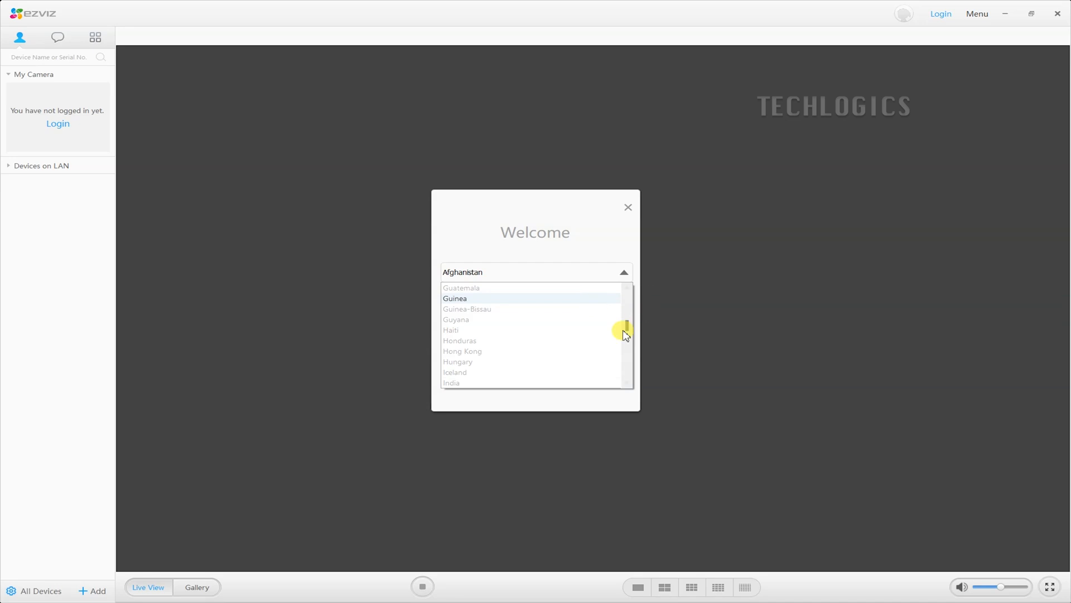
{"action": "left_click", "coordinate": [491, 382]}
{"action": "left_click", "coordinate": [513, 300]}
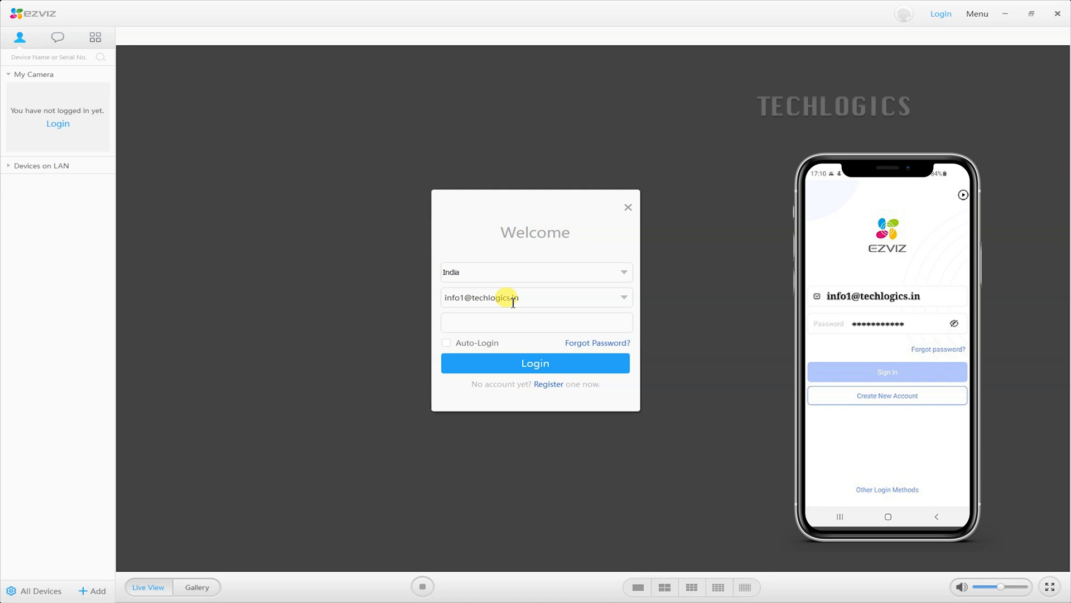
{"action": "type", "text": "a"}
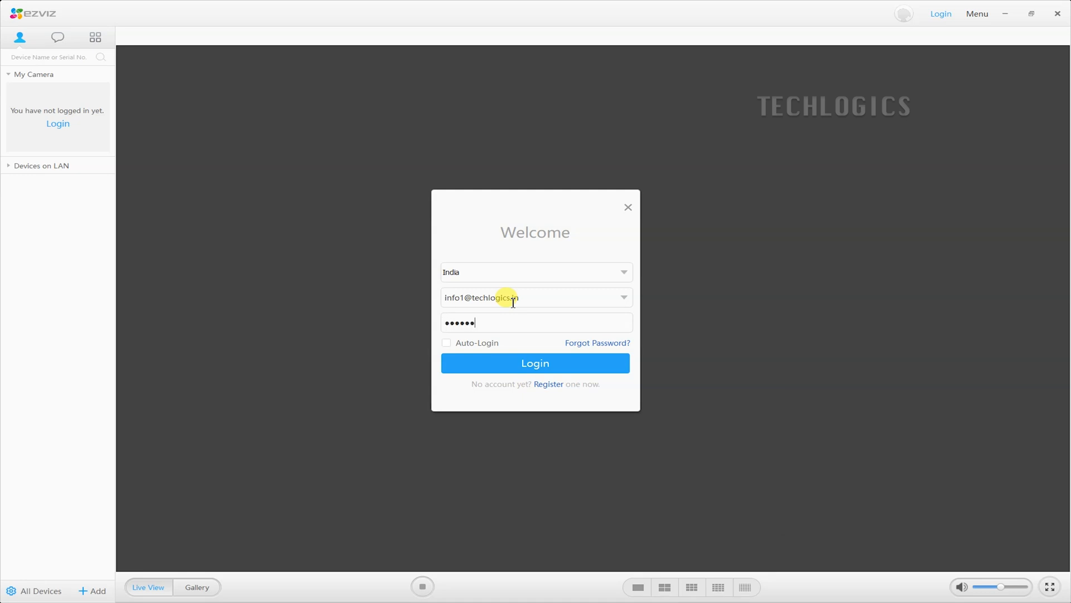
{"action": "type", "text": "aa"}
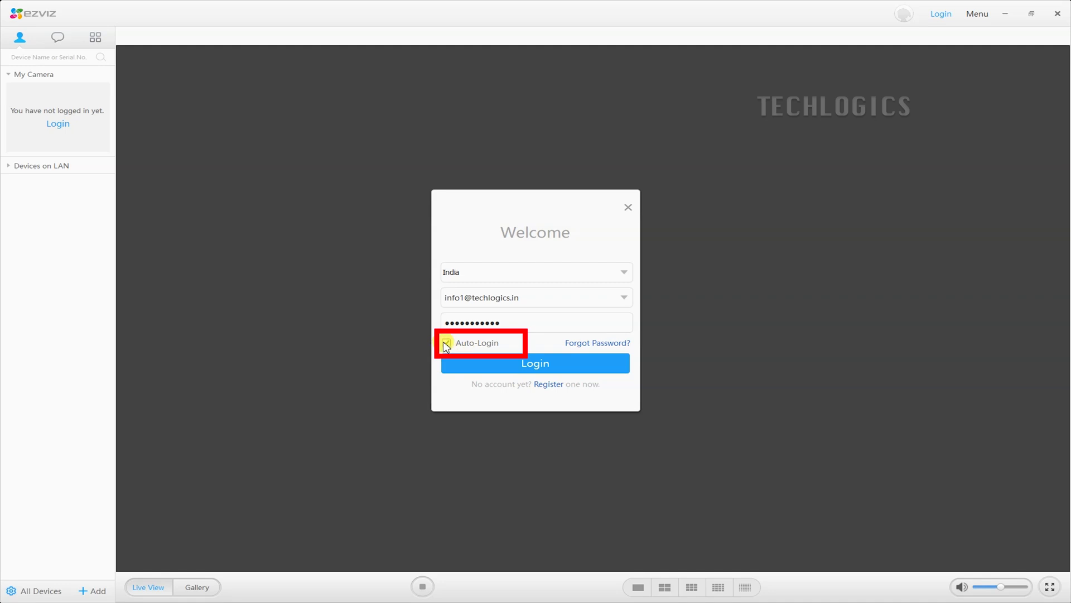
{"action": "left_click", "coordinate": [486, 364]}
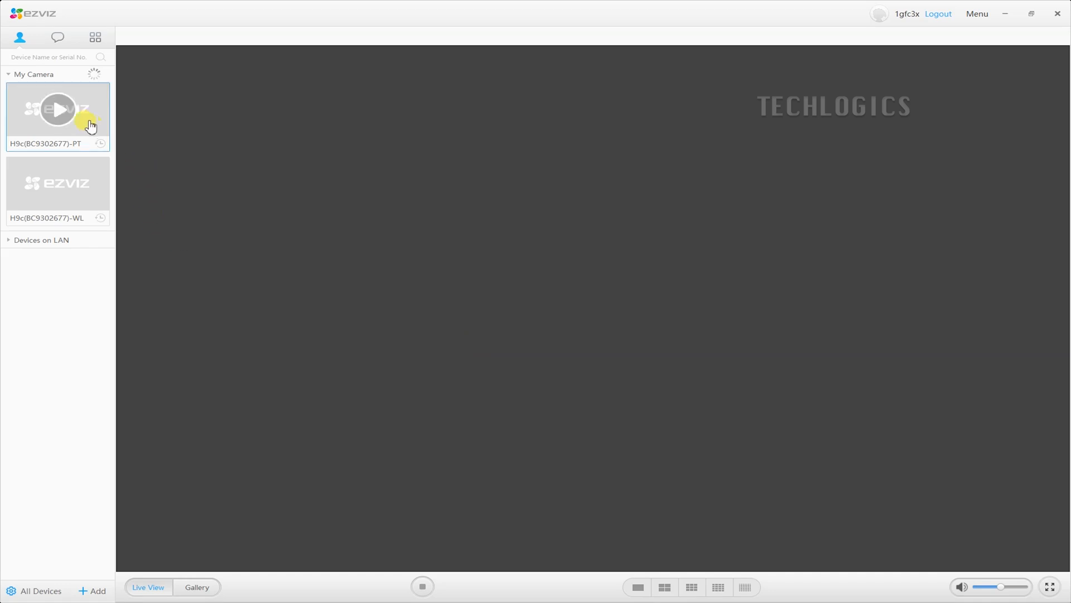
- Start the PT camera's live view and confirm its verification code
{"action": "mouse_move", "coordinate": [58, 185]}
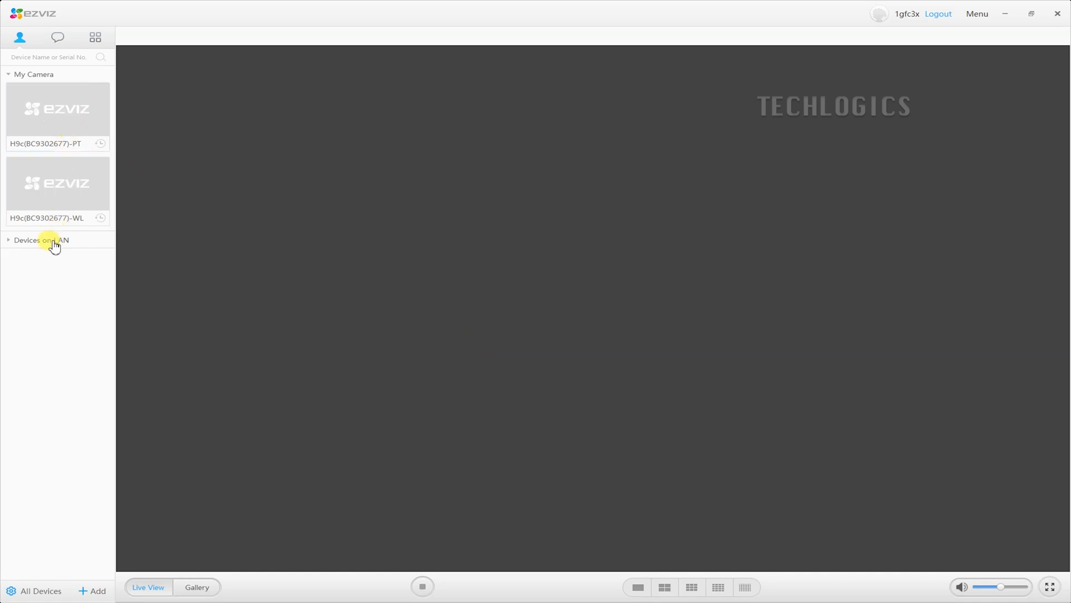
{"action": "mouse_move", "coordinate": [78, 126]}
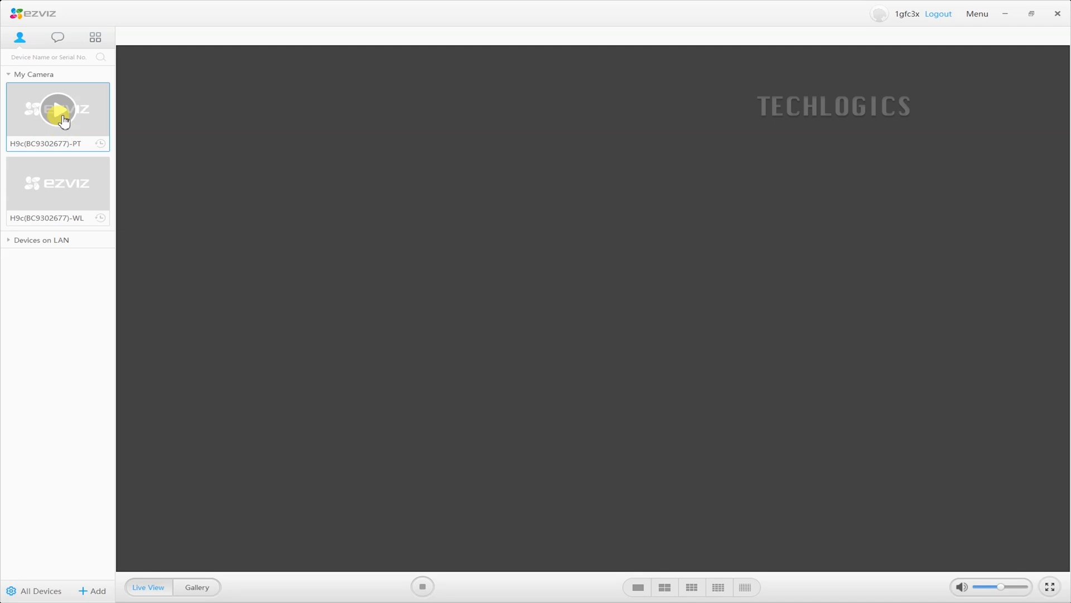
{"action": "left_click", "coordinate": [62, 117]}
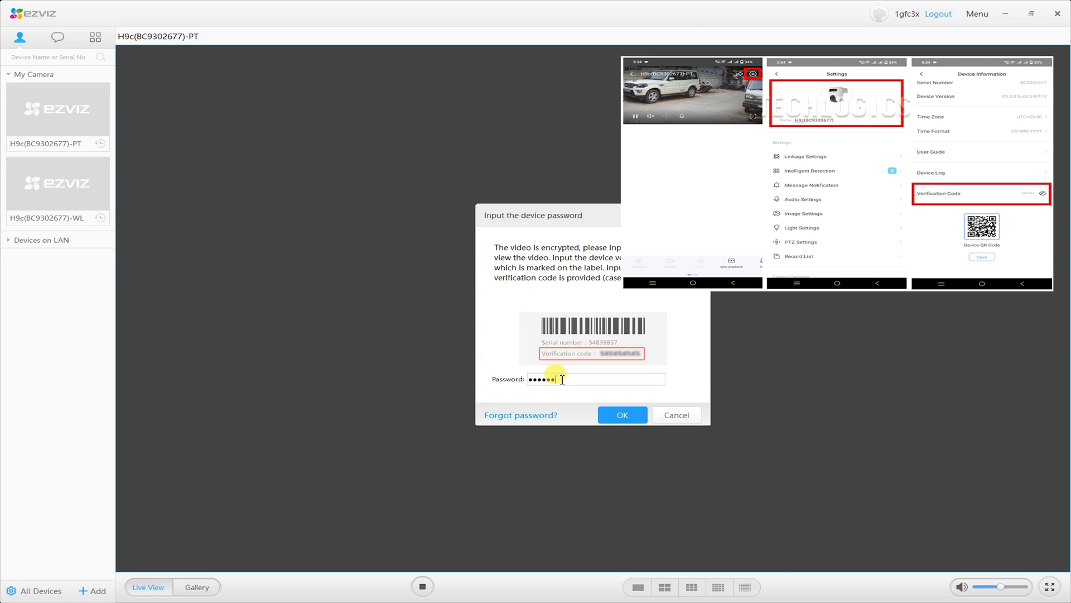
{"action": "left_click", "coordinate": [614, 415]}
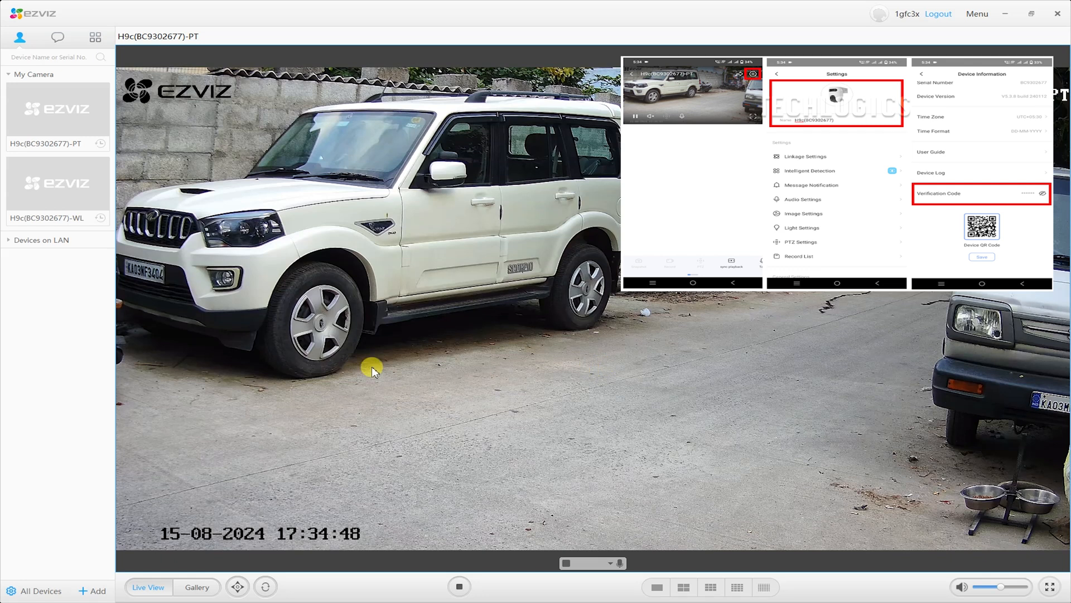
- Switch to the 2x2 layout and play the WL camera beside the PT feed
{"action": "mouse_move", "coordinate": [83, 189]}
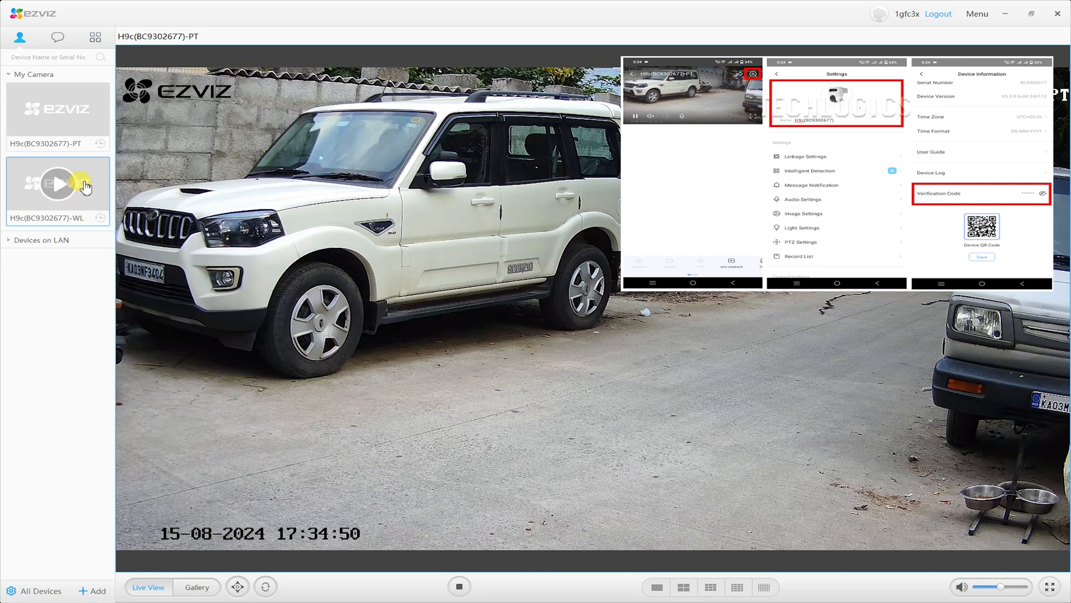
{"action": "left_click", "coordinate": [683, 587]}
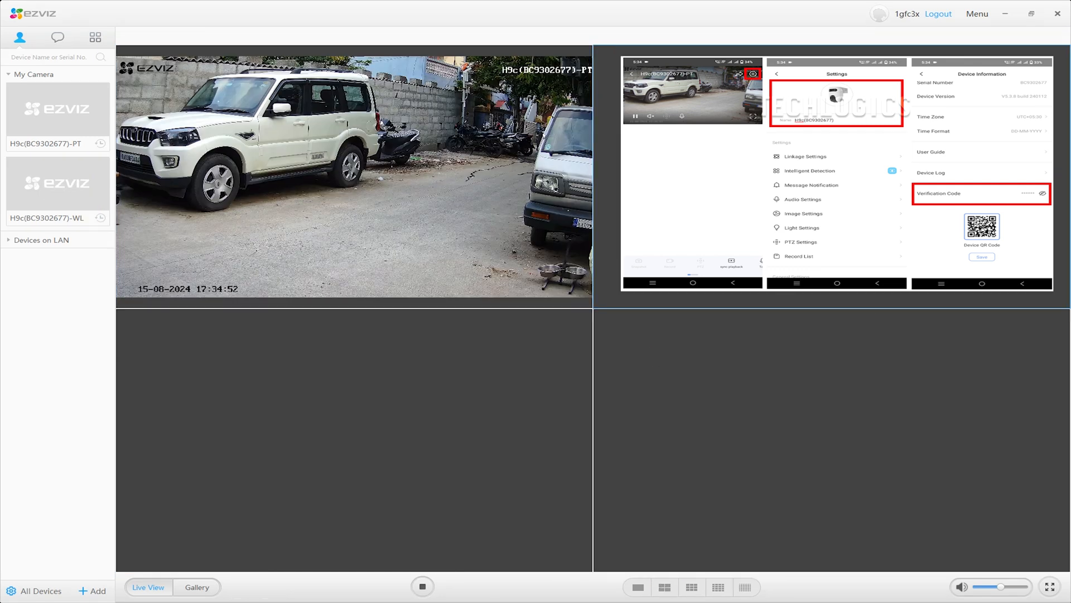
{"action": "left_click", "coordinate": [66, 188]}
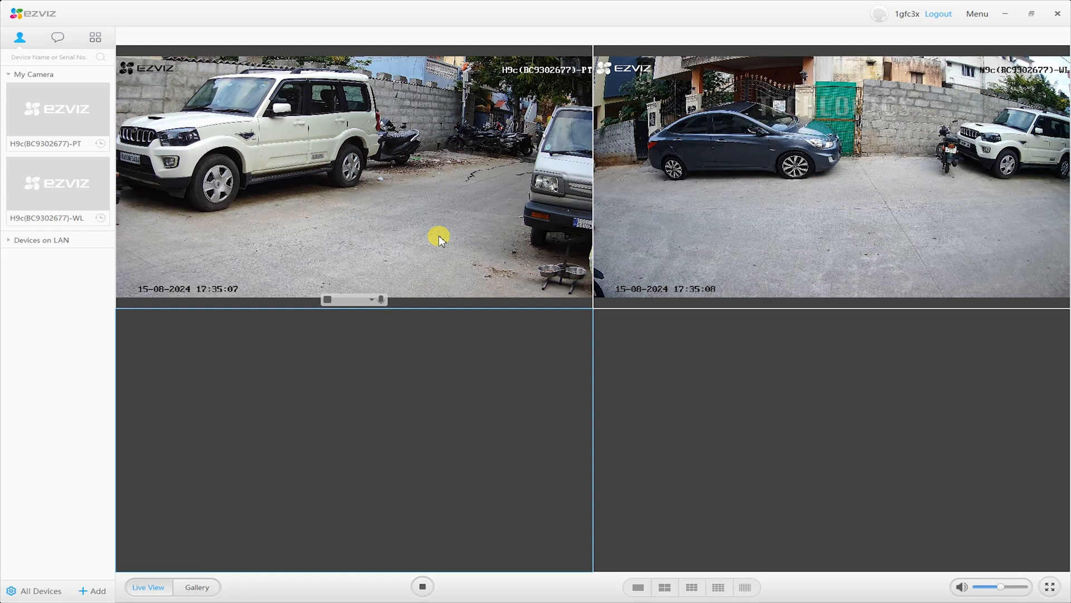
- Set both the WL and PT live feeds to SHD stream quality
{"action": "left_click", "coordinate": [784, 222]}
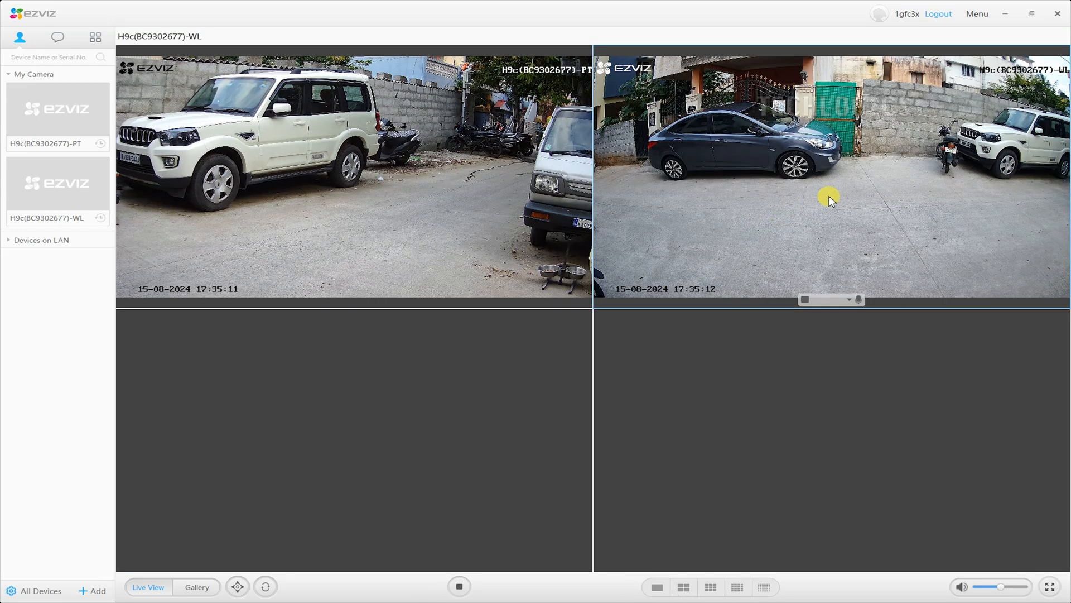
{"action": "left_click", "coordinate": [851, 302]}
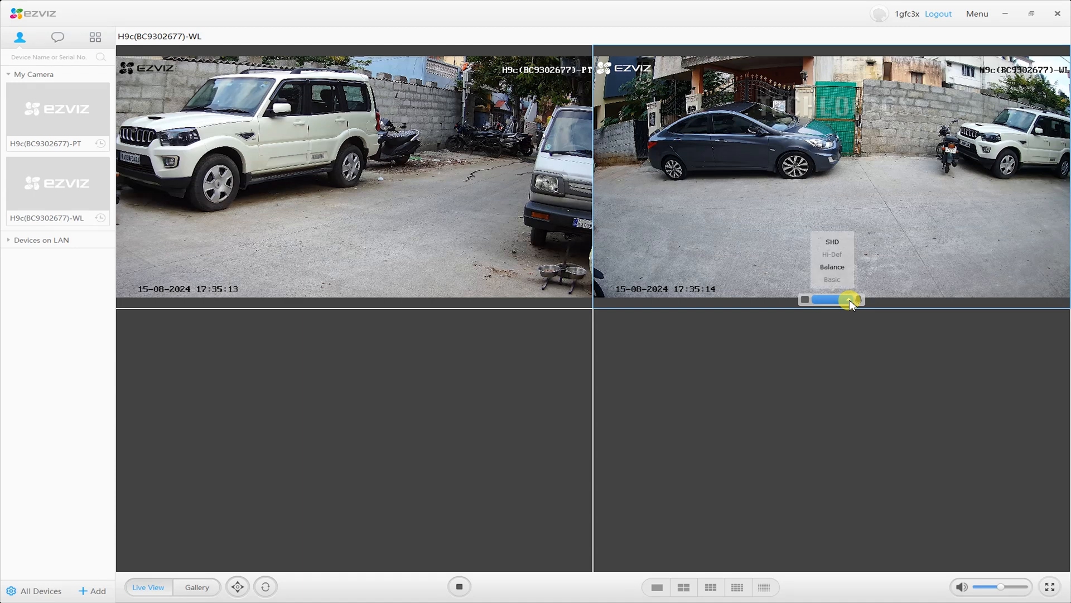
{"action": "left_click", "coordinate": [834, 243]}
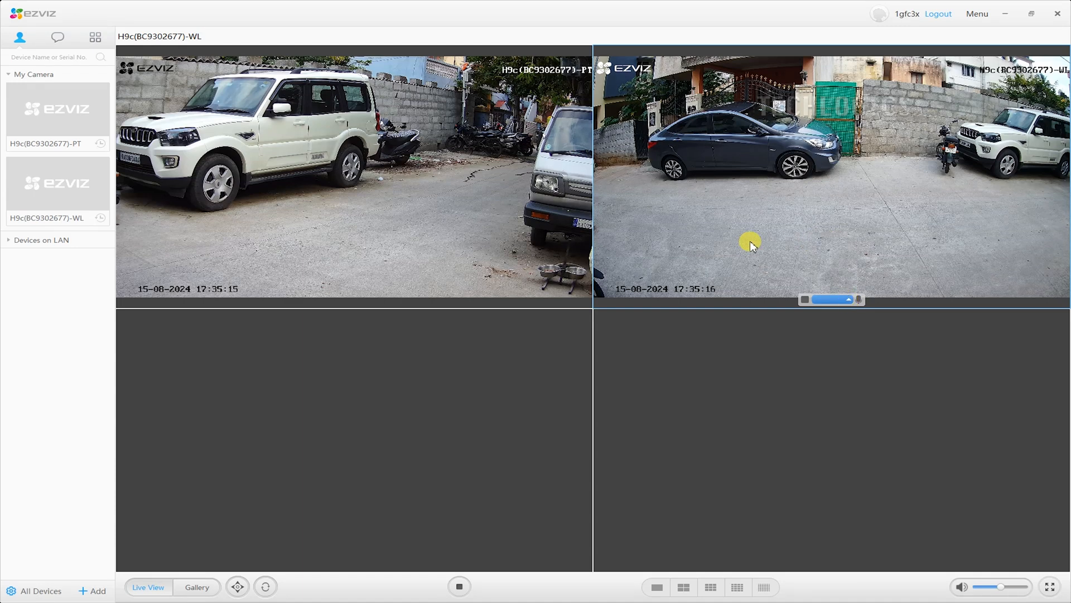
{"action": "left_click", "coordinate": [558, 218]}
{"action": "left_click", "coordinate": [371, 302]}
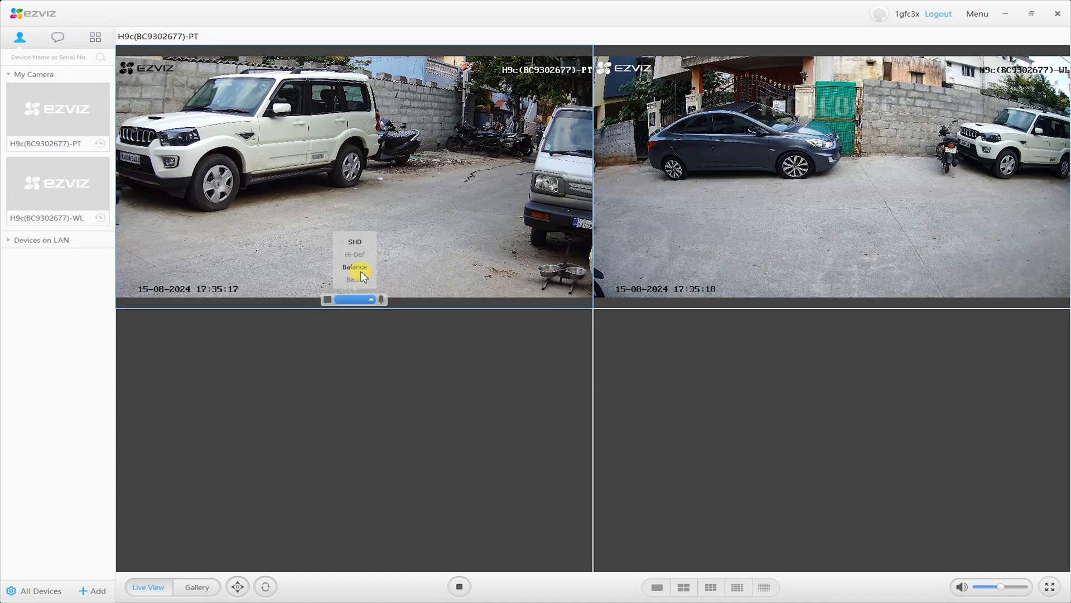
{"action": "left_click", "coordinate": [359, 235]}
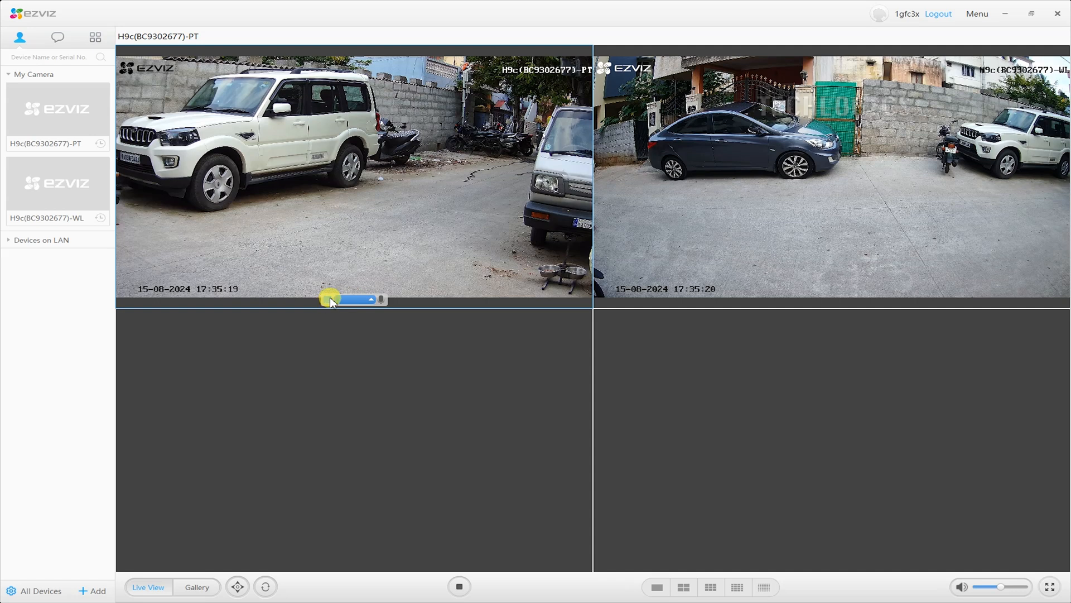
- Stop both feeds, then restart the PT and WL camera streams
{"action": "left_click", "coordinate": [803, 299]}
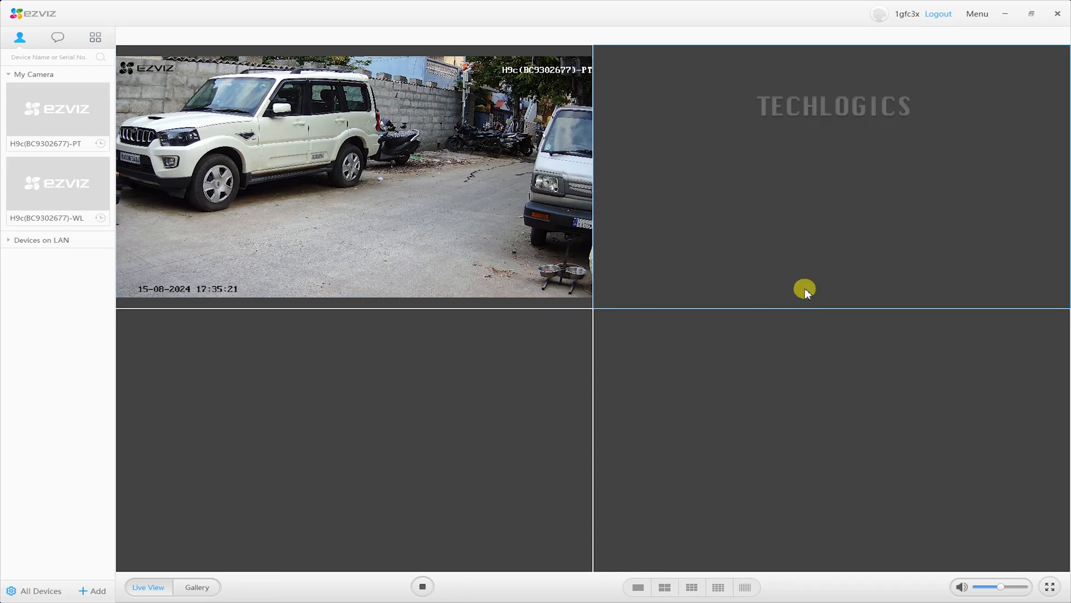
{"action": "mouse_move", "coordinate": [480, 259]}
{"action": "left_click", "coordinate": [325, 300]}
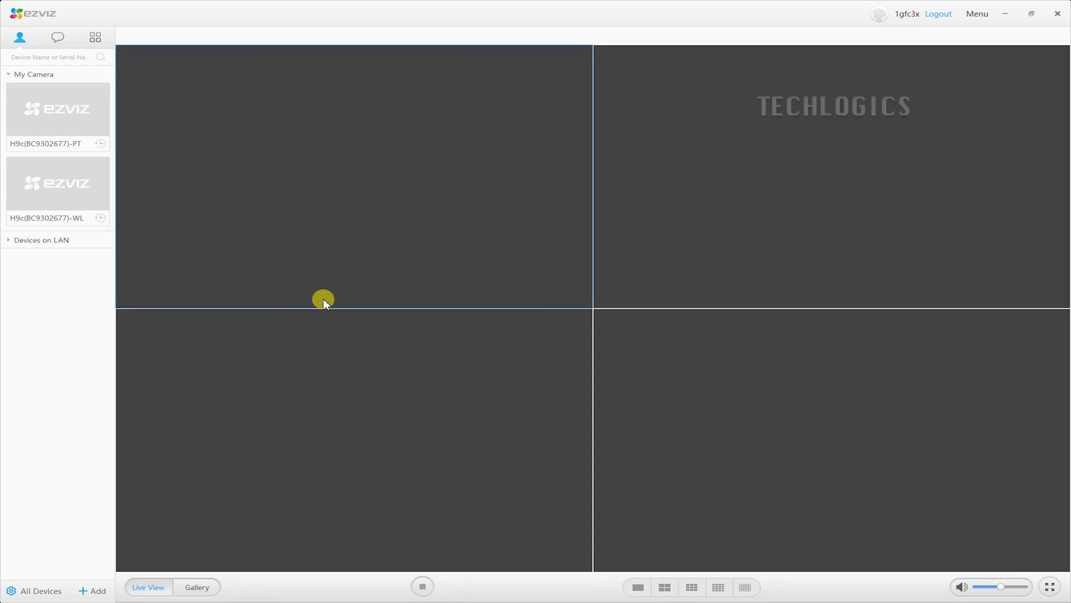
{"action": "left_click", "coordinate": [57, 109]}
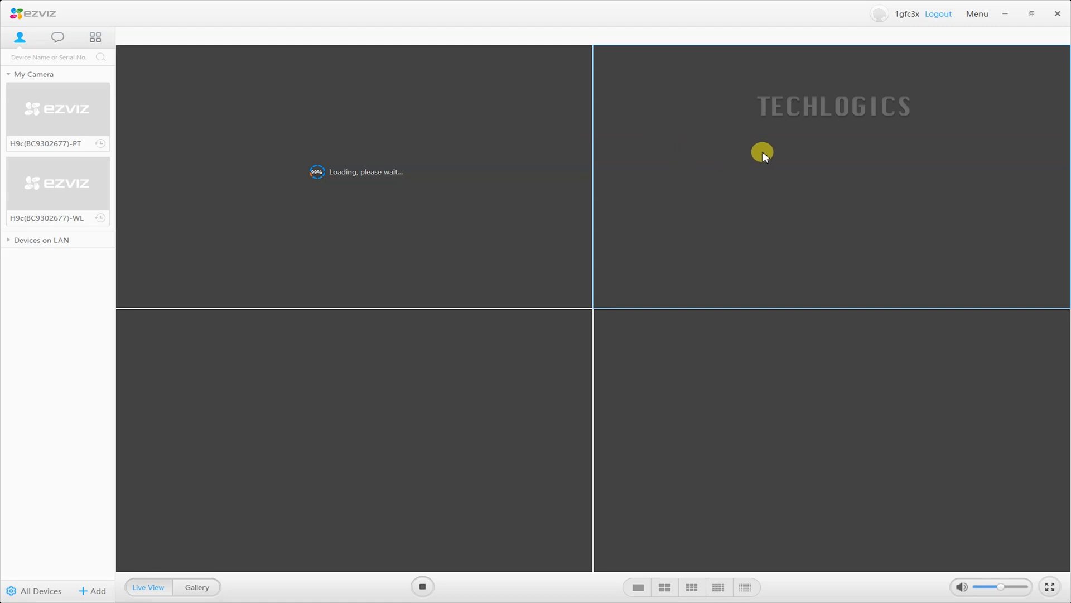
{"action": "left_click", "coordinate": [46, 188]}
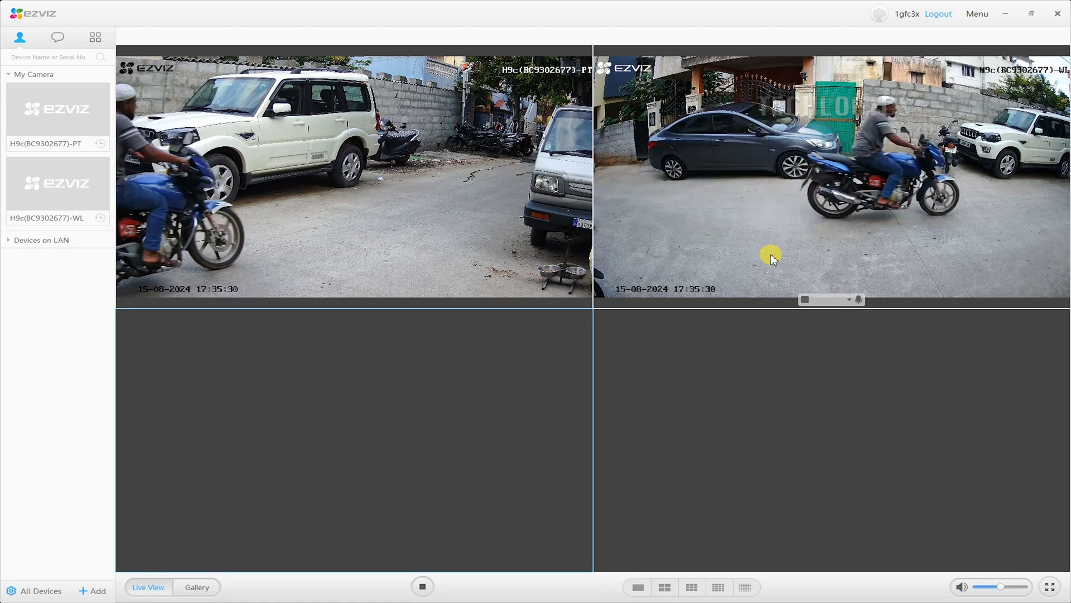
{"action": "left_click", "coordinate": [770, 254]}
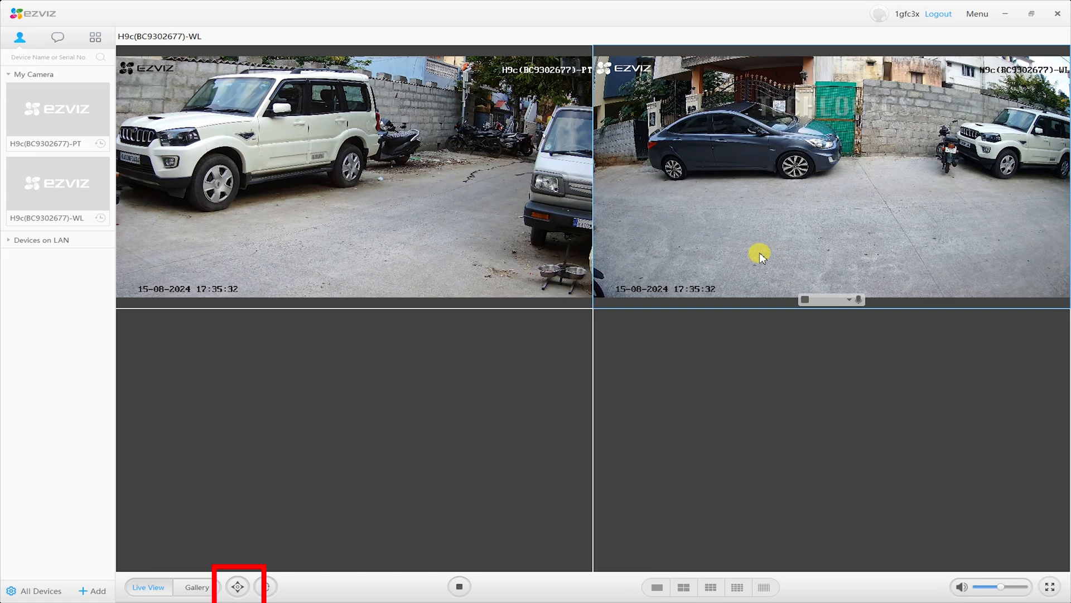
- Pan the PT camera left six times with PTZ Control
{"action": "left_click", "coordinate": [237, 586]}
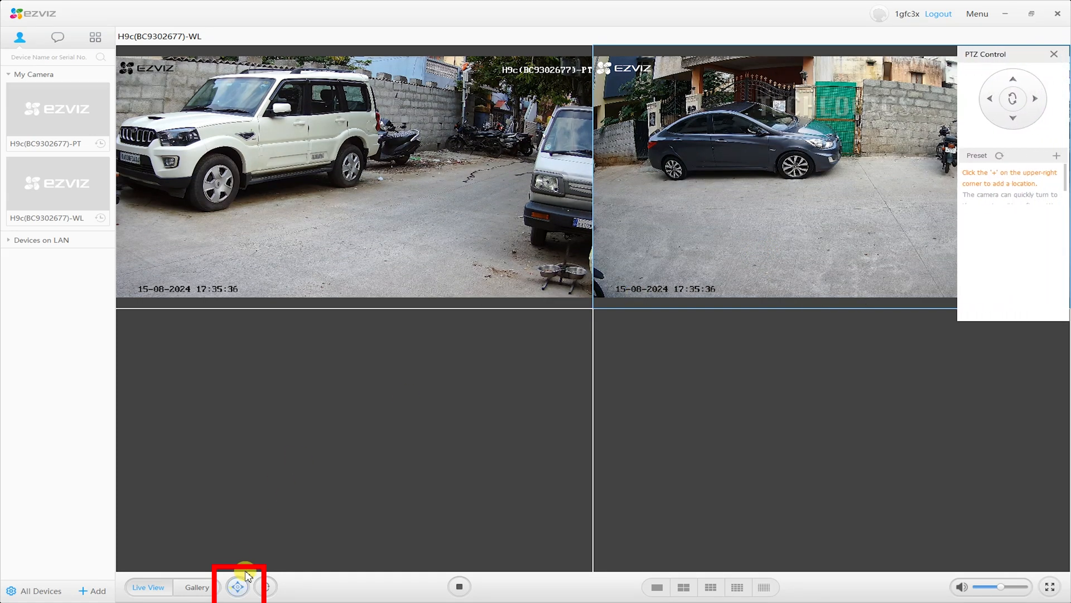
{"action": "left_click", "coordinate": [992, 100]}
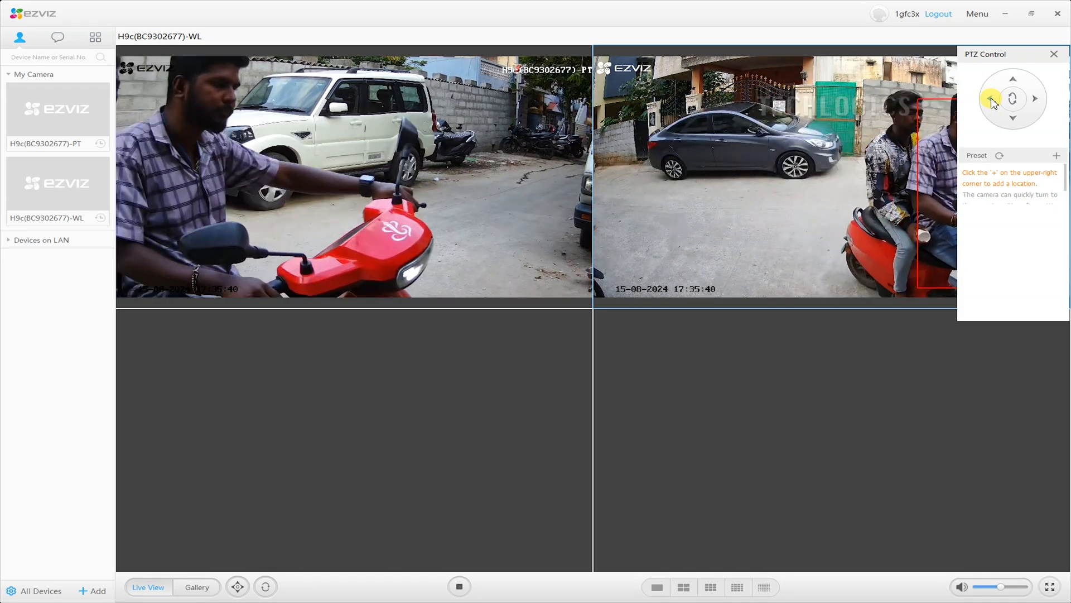
{"action": "left_click", "coordinate": [991, 100]}
{"action": "left_click", "coordinate": [992, 99]}
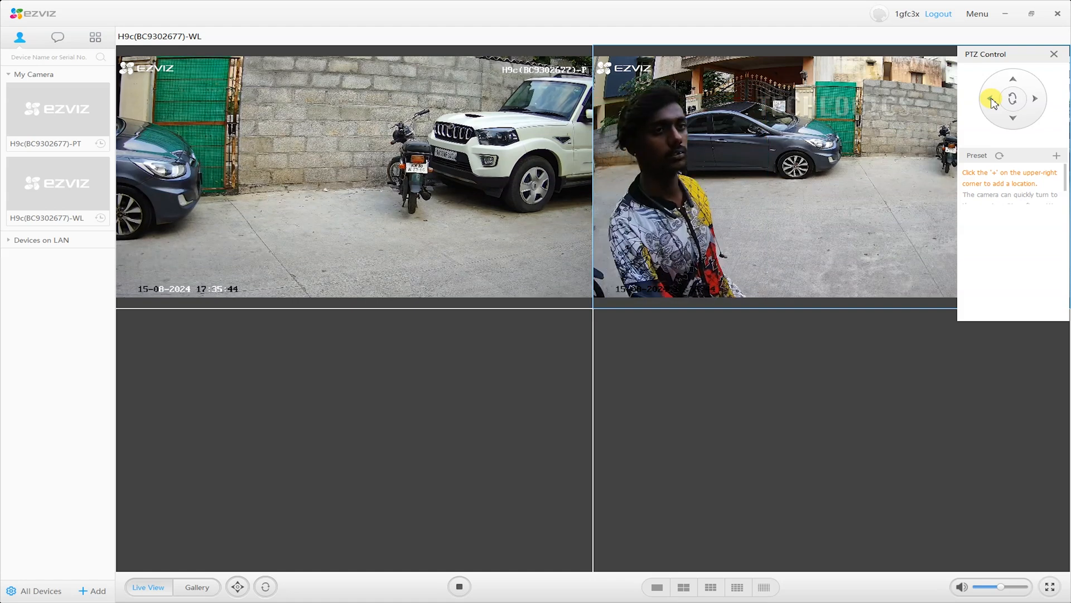
{"action": "left_click", "coordinate": [991, 99]}
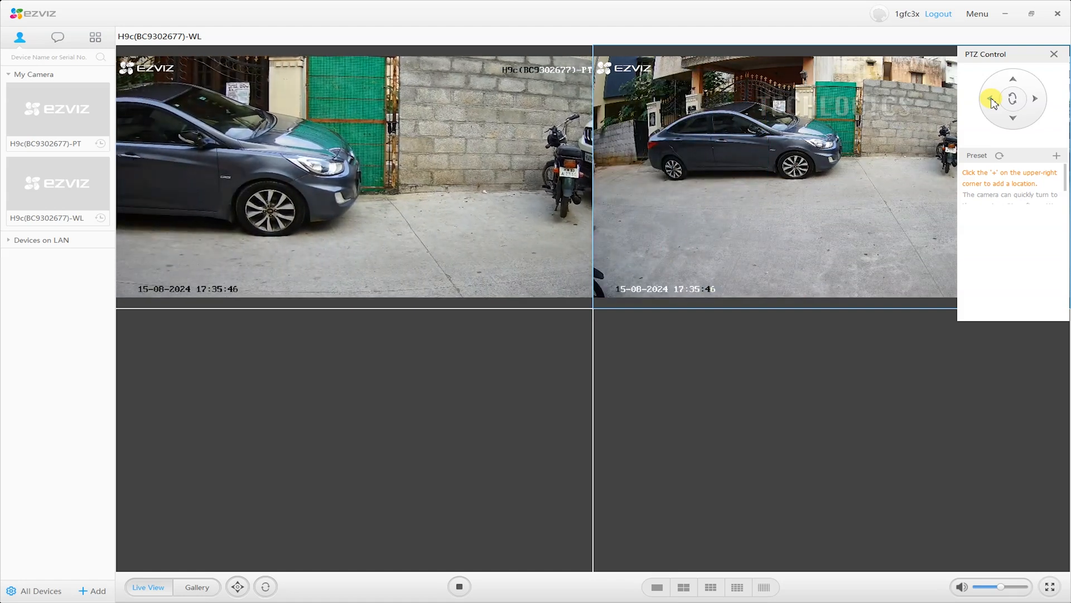
{"action": "left_click", "coordinate": [991, 100]}
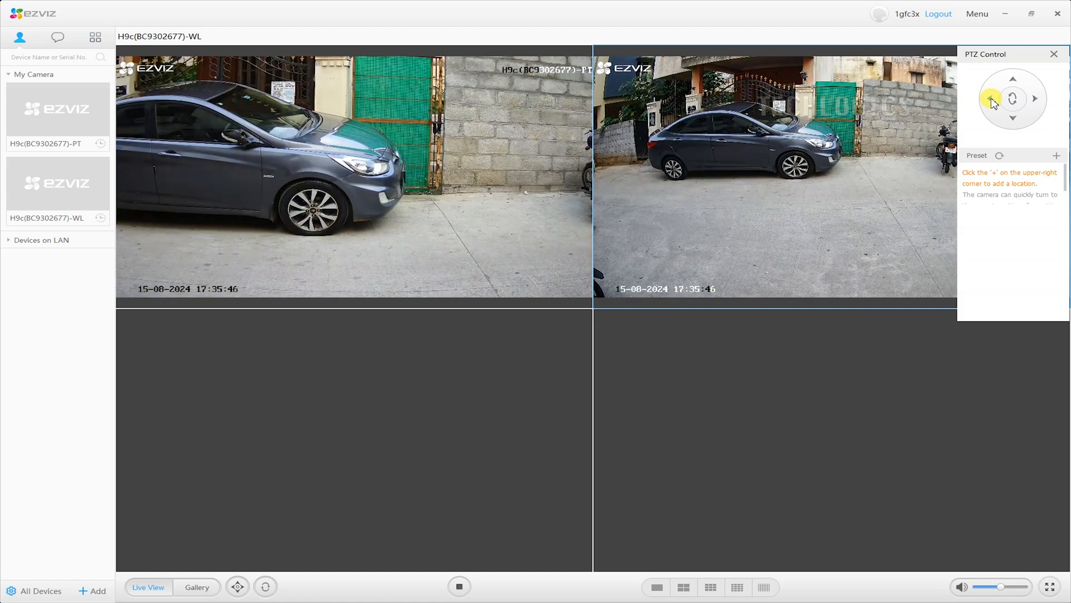
{"action": "left_click", "coordinate": [992, 99]}
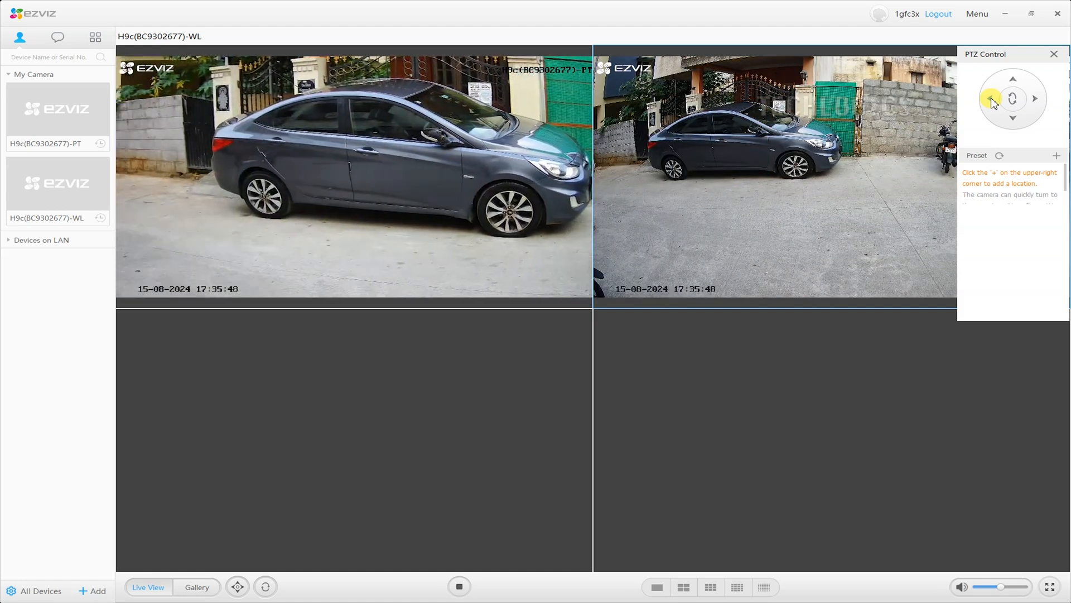
- Pan the PT camera further left and up, close PTZ Control, and stop all feeds
{"action": "left_click_drag", "start_coordinate": [1015, 54], "coordinate": [540, 311]}
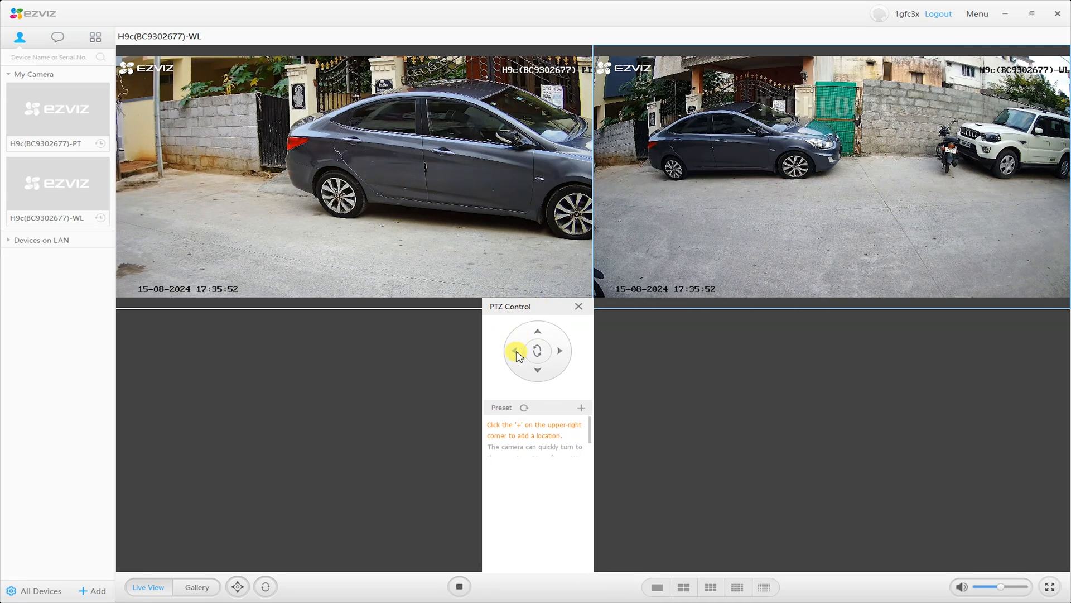
{"action": "left_click", "coordinate": [515, 351]}
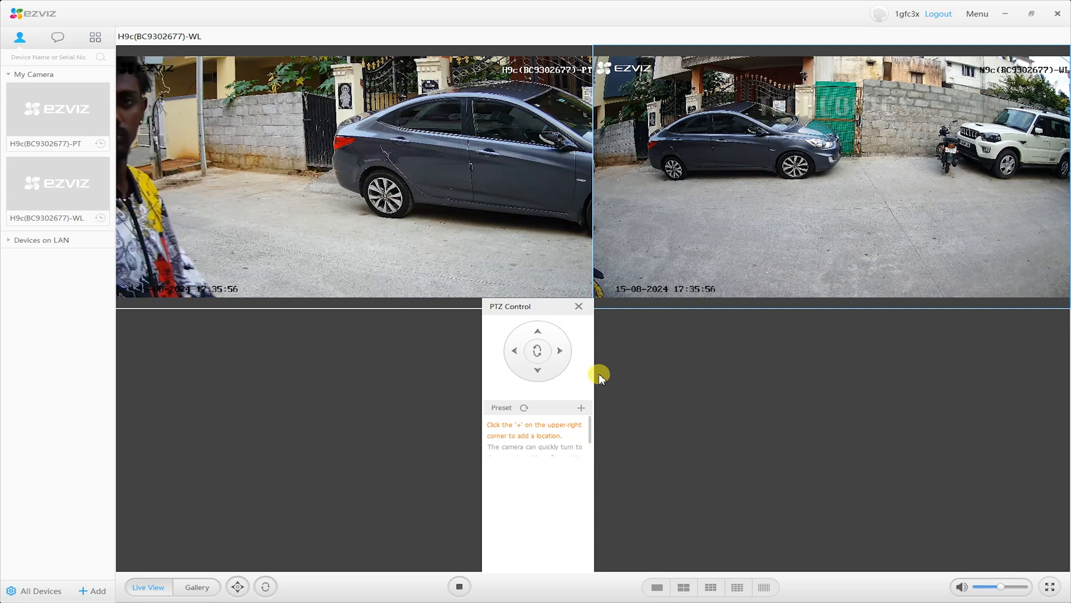
{"action": "left_click", "coordinate": [538, 334]}
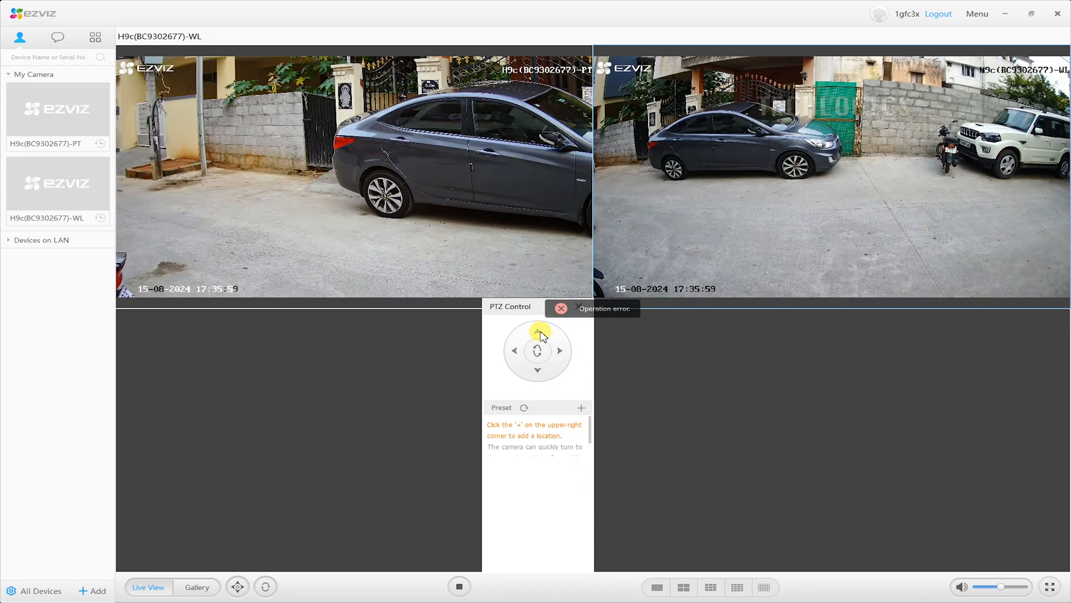
{"action": "left_click", "coordinate": [514, 352]}
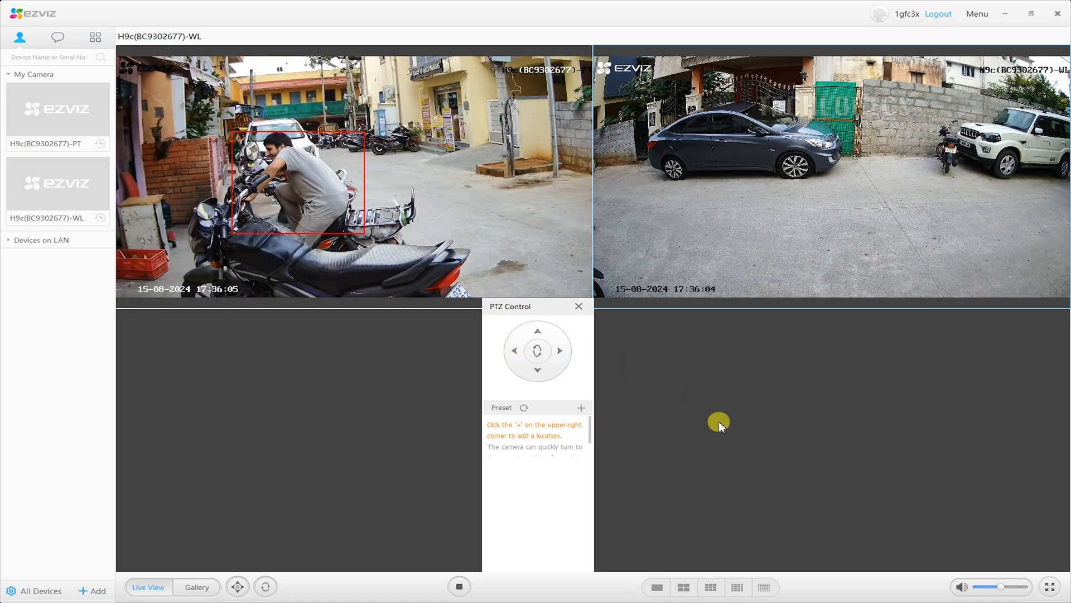
{"action": "left_click", "coordinate": [578, 306]}
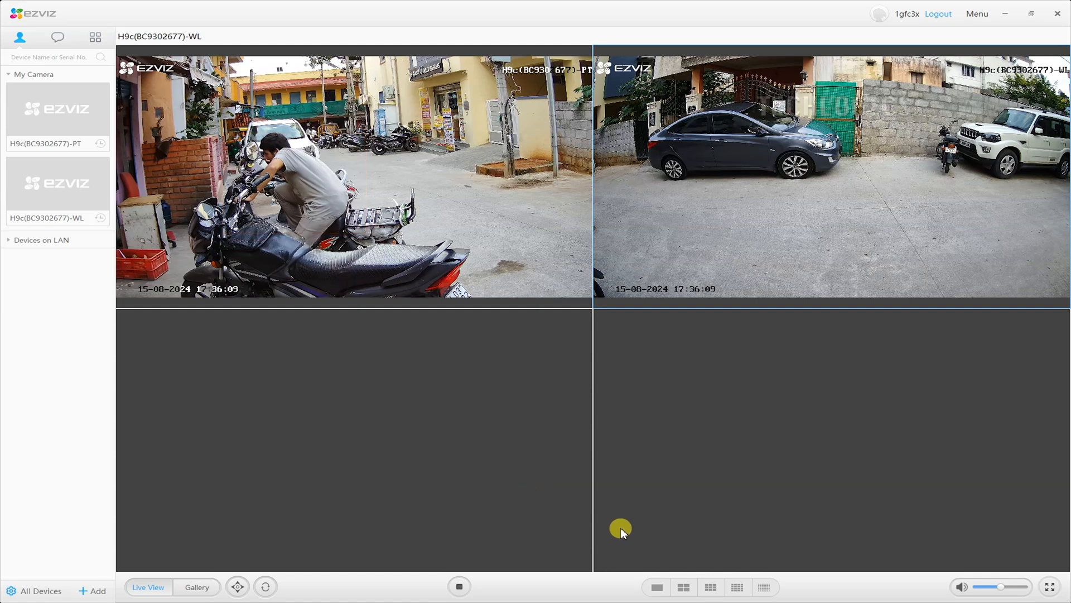
{"action": "left_click", "coordinate": [460, 587]}
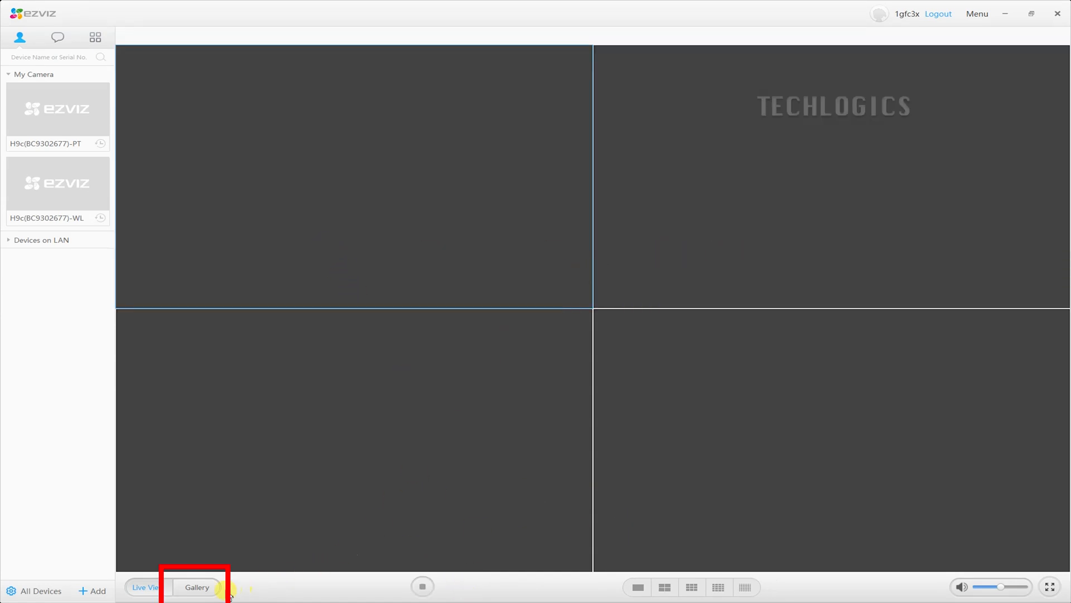
- Play the H9c(BC9302677)-PT camera feed alone in one large pane
{"action": "left_click", "coordinate": [200, 590]}
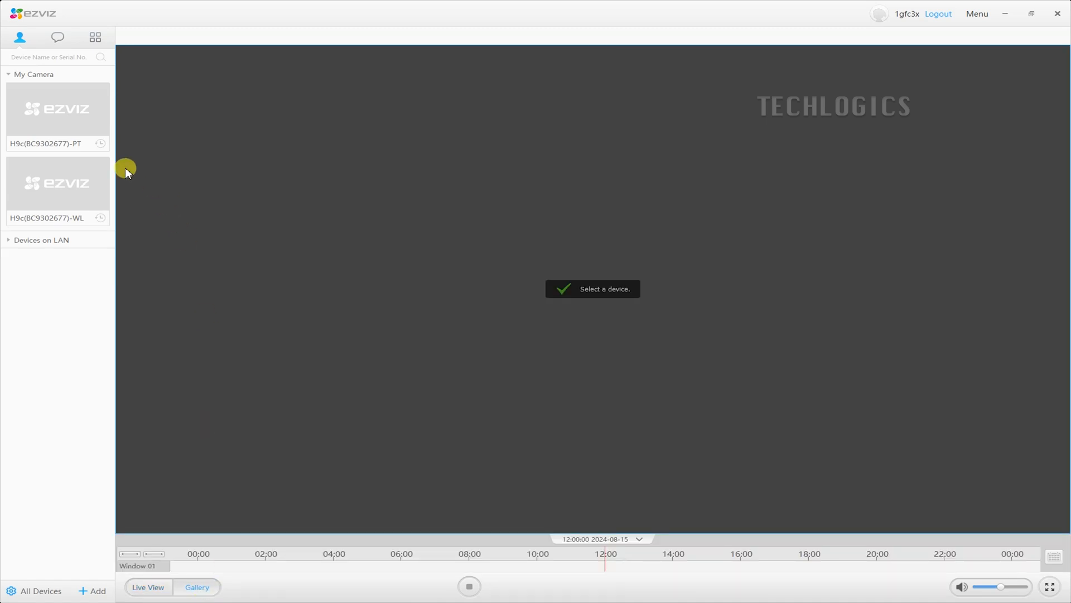
{"action": "mouse_move", "coordinate": [71, 117]}
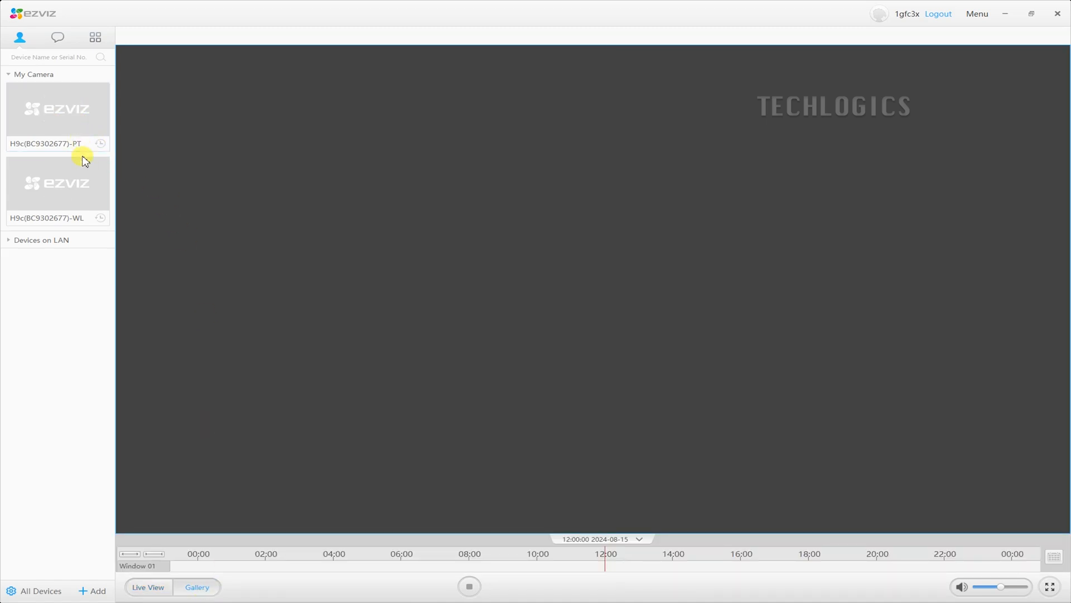
{"action": "mouse_move", "coordinate": [77, 223]}
{"action": "mouse_move", "coordinate": [107, 146]}
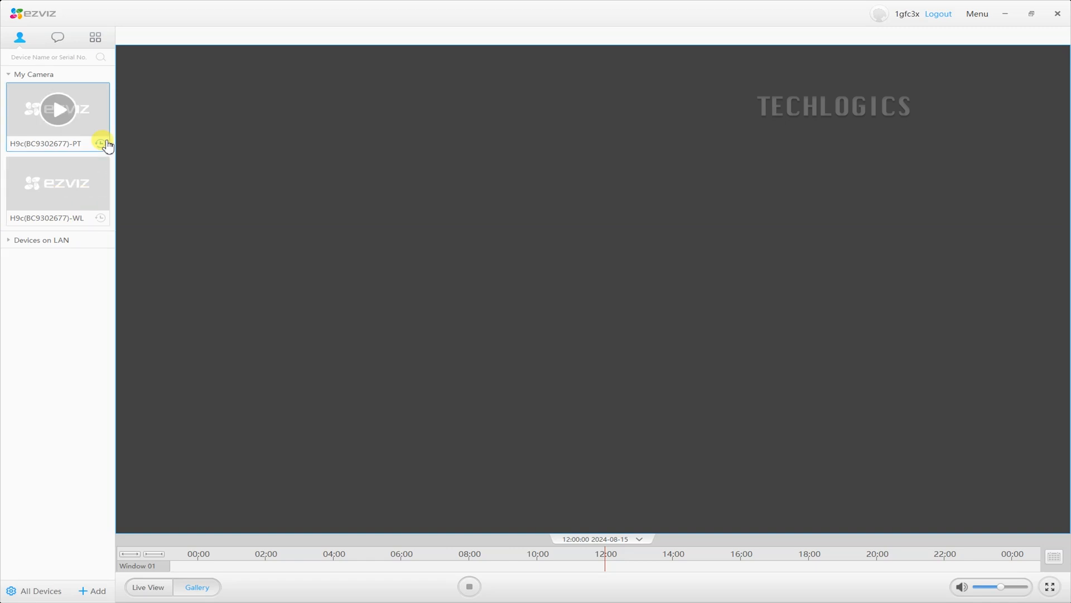
{"action": "left_click", "coordinate": [90, 124]}
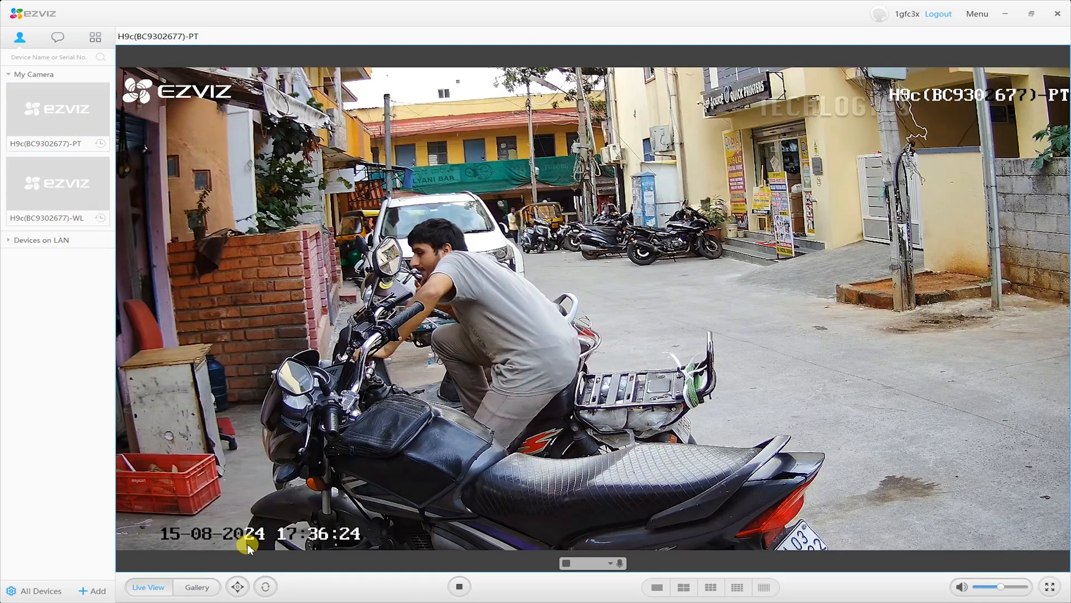
- In Gallery, scrub the PT camera's 15-08-2024 recording to about 16:53, 17:27, then 17:21
{"action": "left_click", "coordinate": [204, 590]}
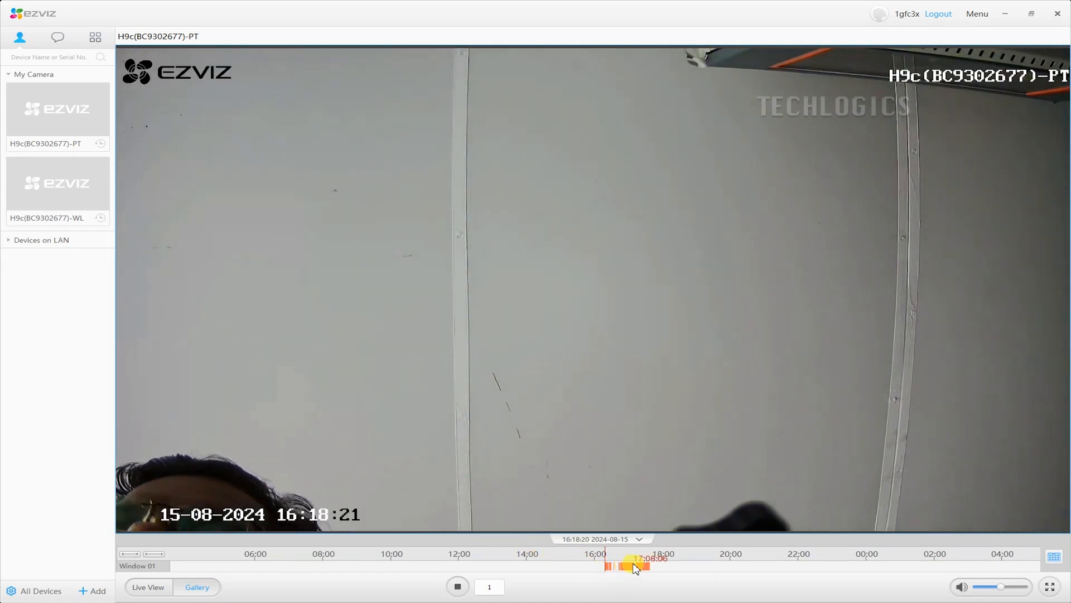
{"action": "left_click_drag", "start_coordinate": [636, 559], "coordinate": [616, 565]}
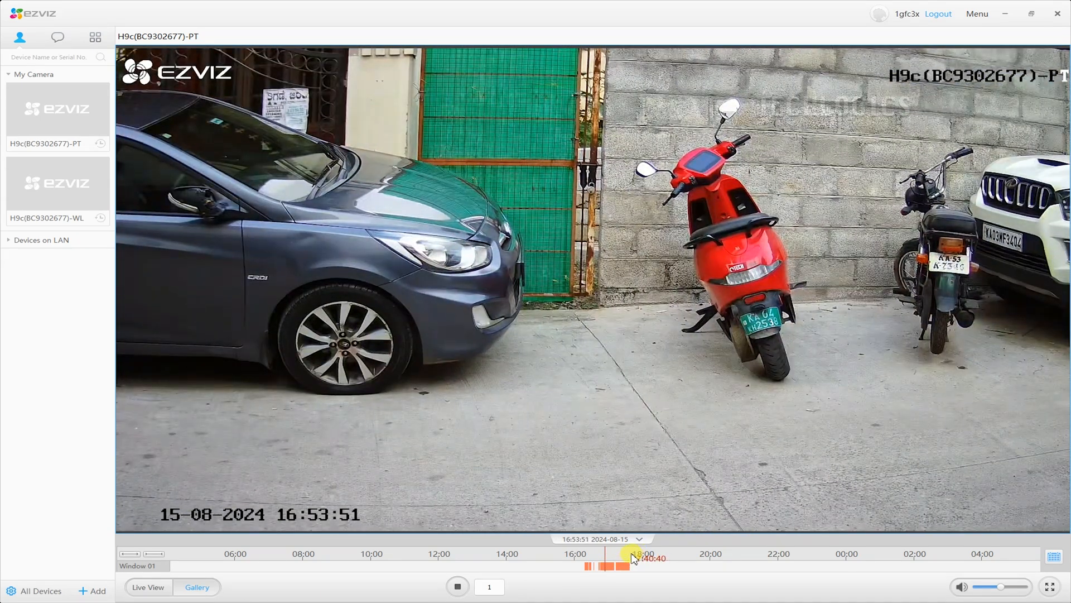
{"action": "left_click_drag", "start_coordinate": [634, 558], "coordinate": [615, 557]}
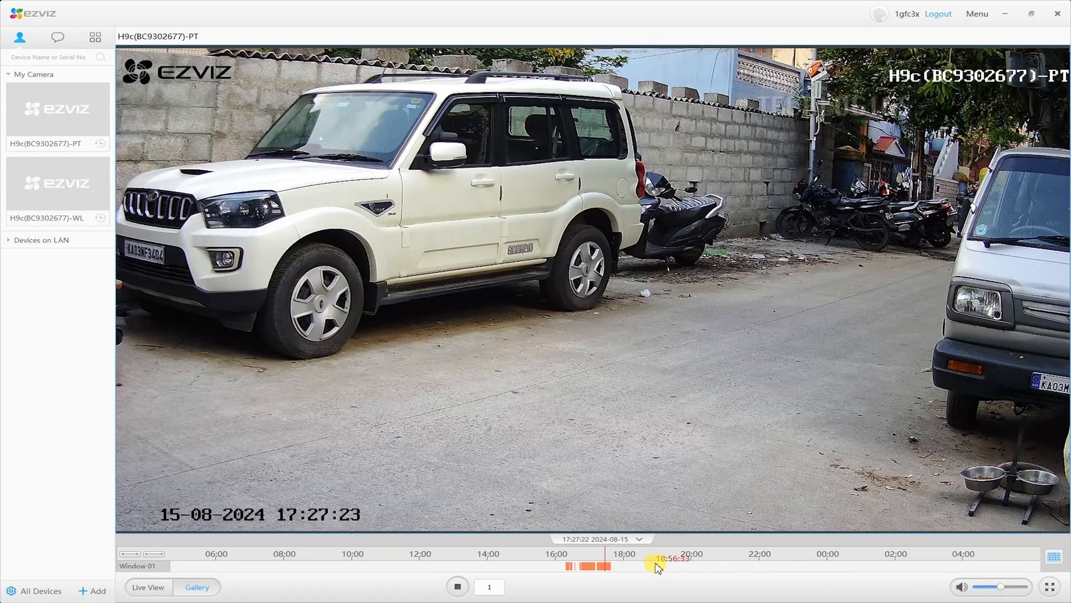
{"action": "scroll", "coordinate": [626, 563], "scroll_direction": "up", "scroll_amount": 3}
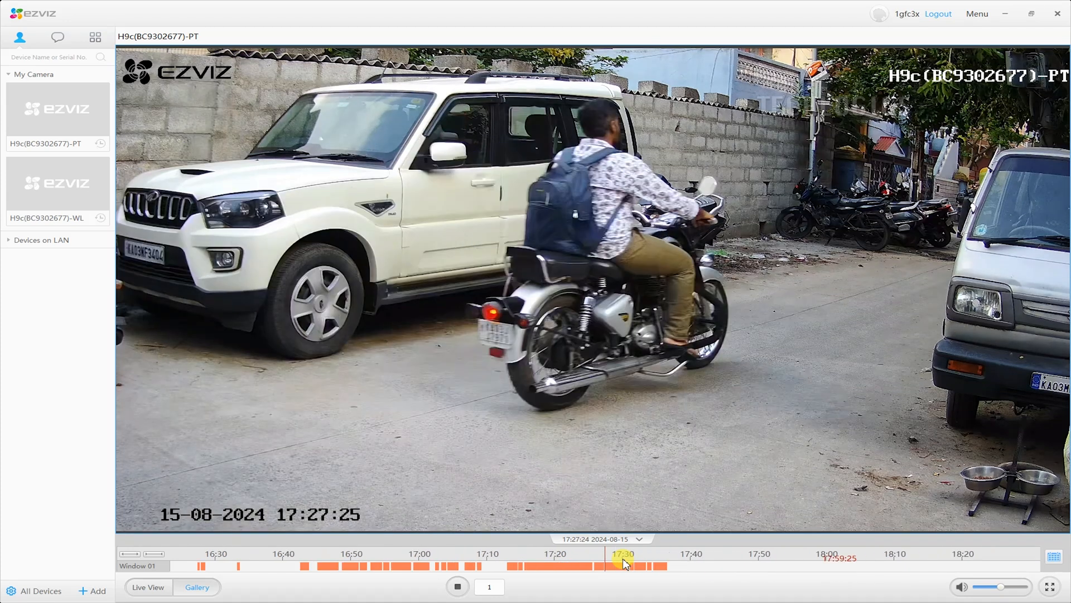
{"action": "scroll", "coordinate": [626, 563], "scroll_direction": "down", "scroll_amount": 2}
{"action": "scroll", "coordinate": [626, 564], "scroll_direction": "up", "scroll_amount": 2}
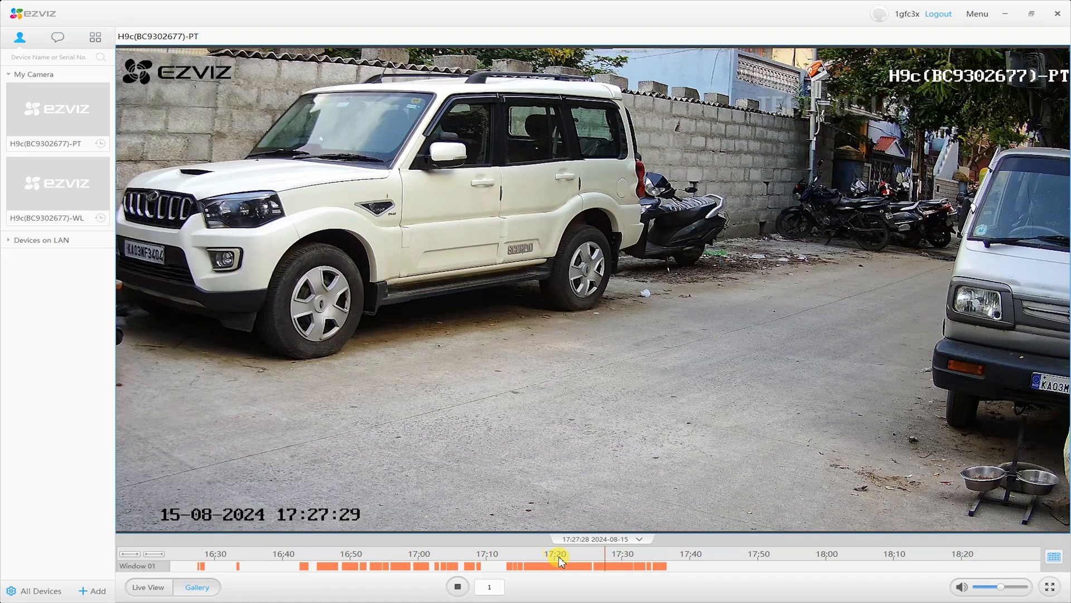
{"action": "left_click_drag", "start_coordinate": [565, 568], "coordinate": [602, 573]}
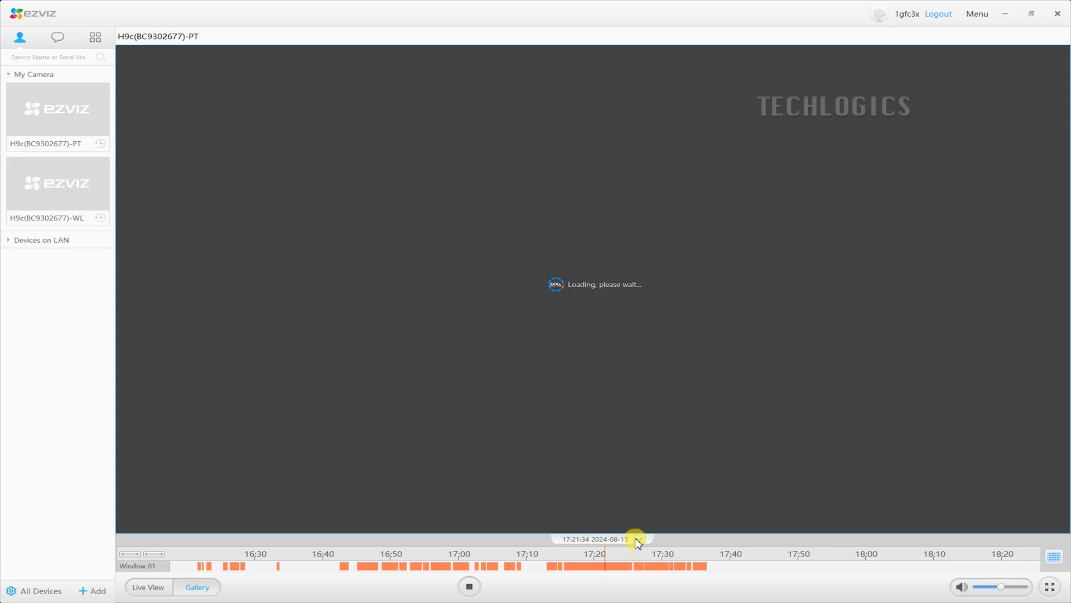
- Stop playback, restart the PT camera's live view, and minimize EZVIZ Studio
{"action": "left_click", "coordinate": [470, 587]}
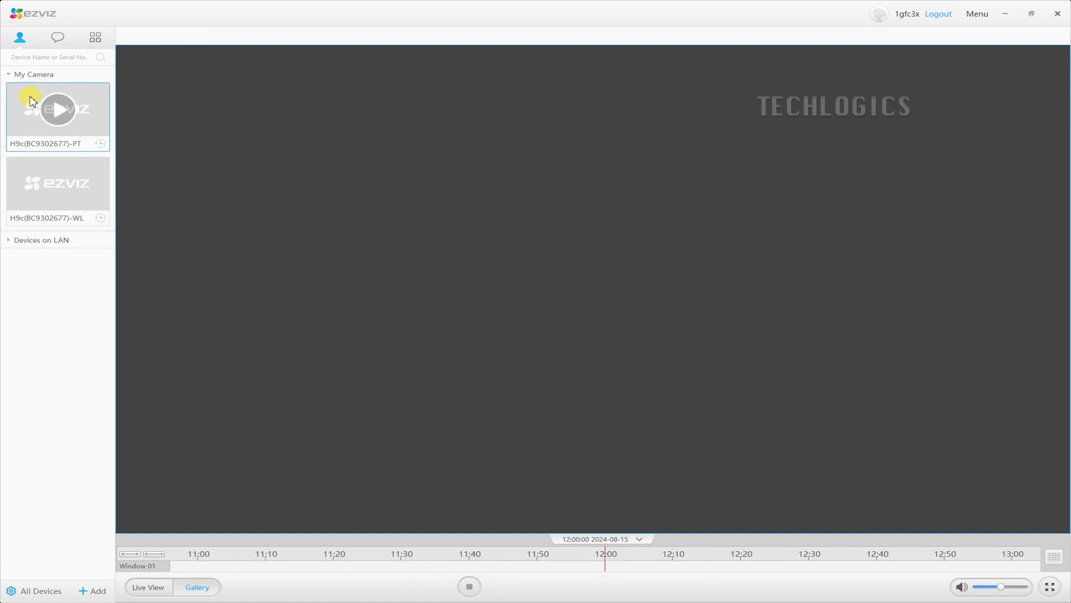
{"action": "left_click", "coordinate": [57, 106]}
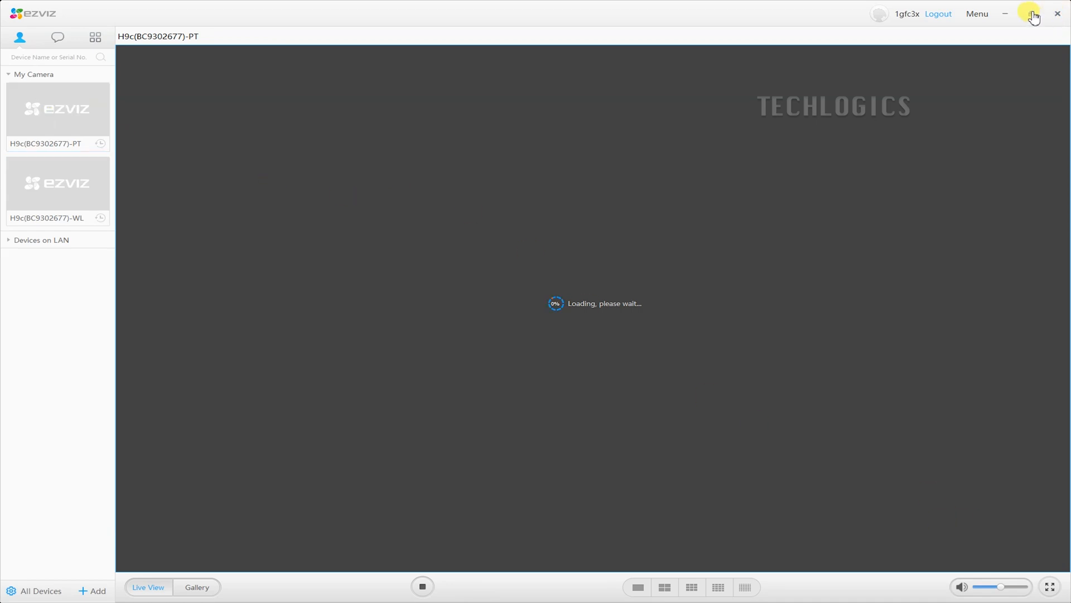
{"action": "left_click", "coordinate": [1009, 15]}
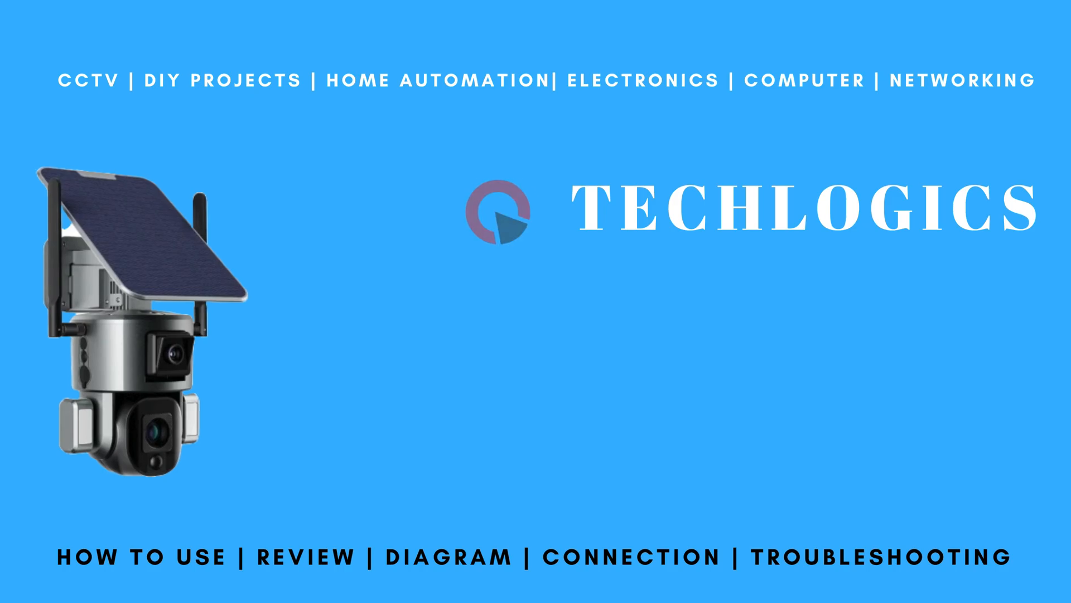